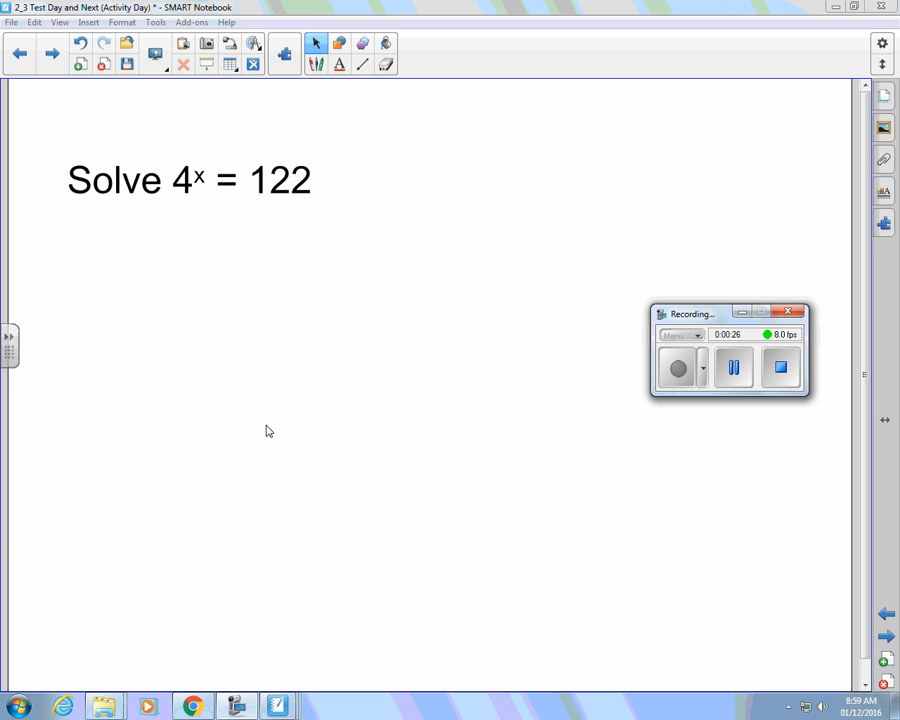
Switch to the Desmos calculator in Chrome and graph the function y = 4^x
click(197, 707)
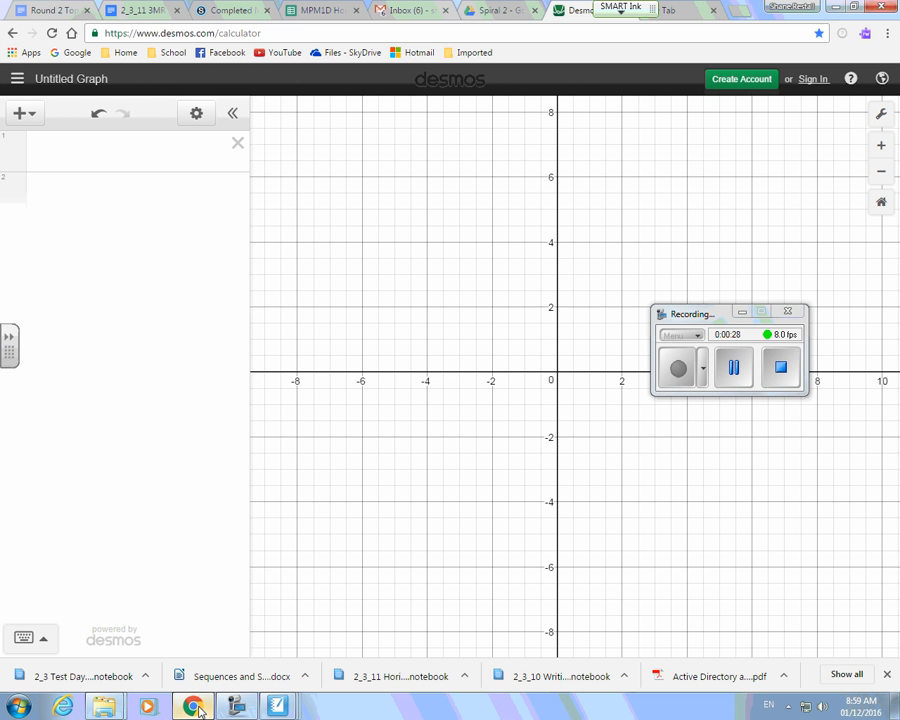
click(74, 151)
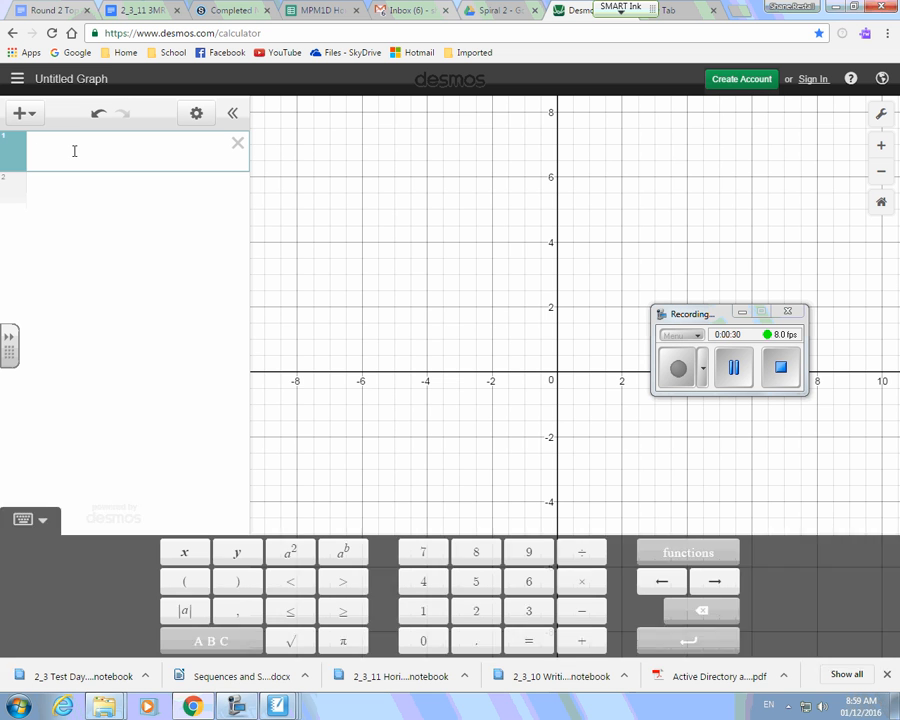
text(y = 4^)
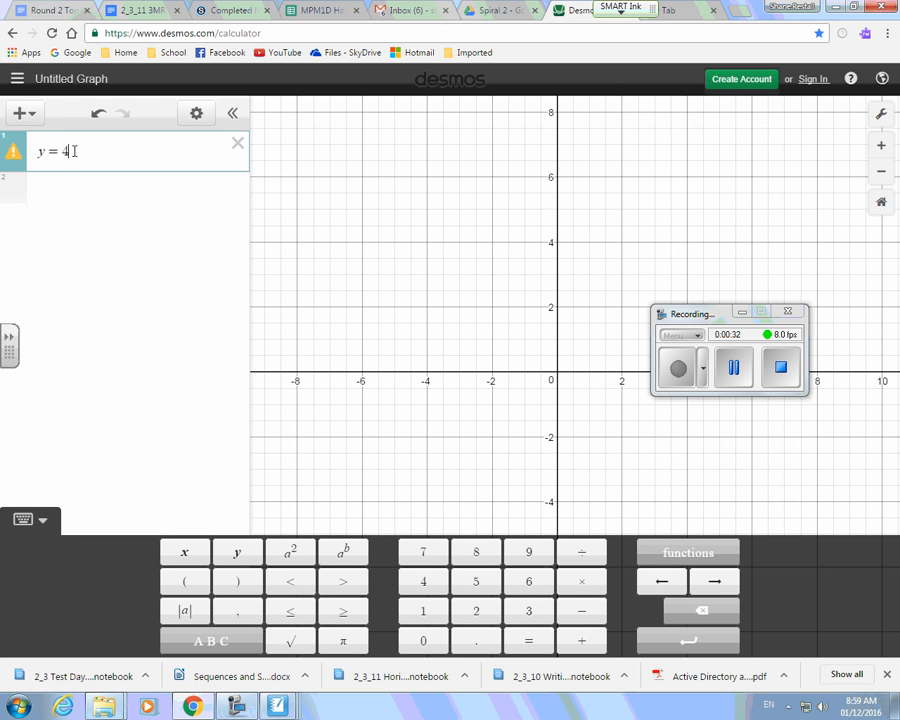
text(x)
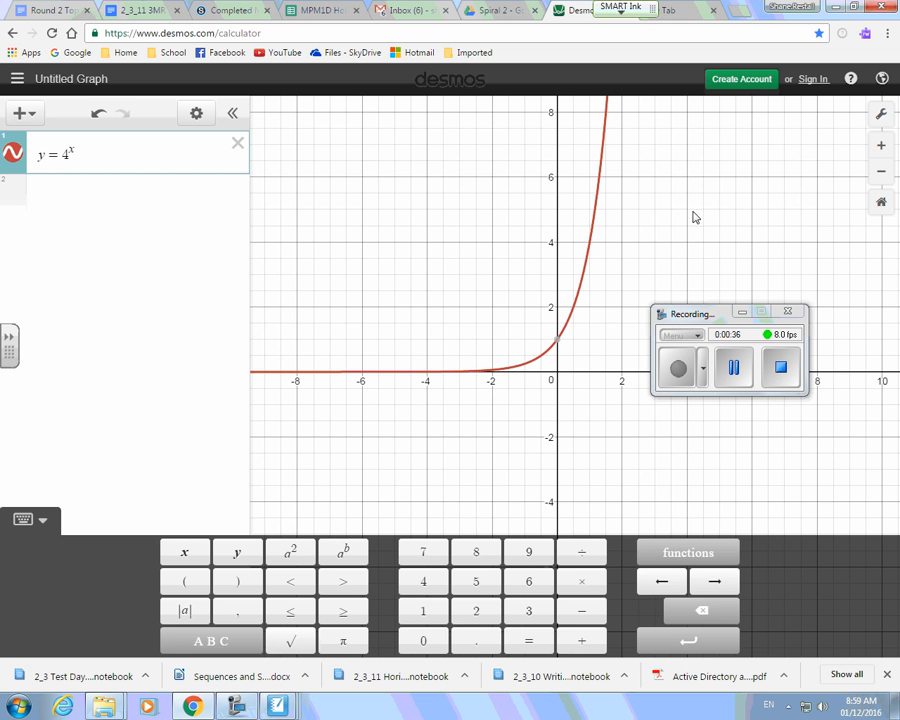
Set the upper limit of the graph's y-axis to 125 and close the graph settings
click(655, 256)
drag(655, 256, 610, 298)
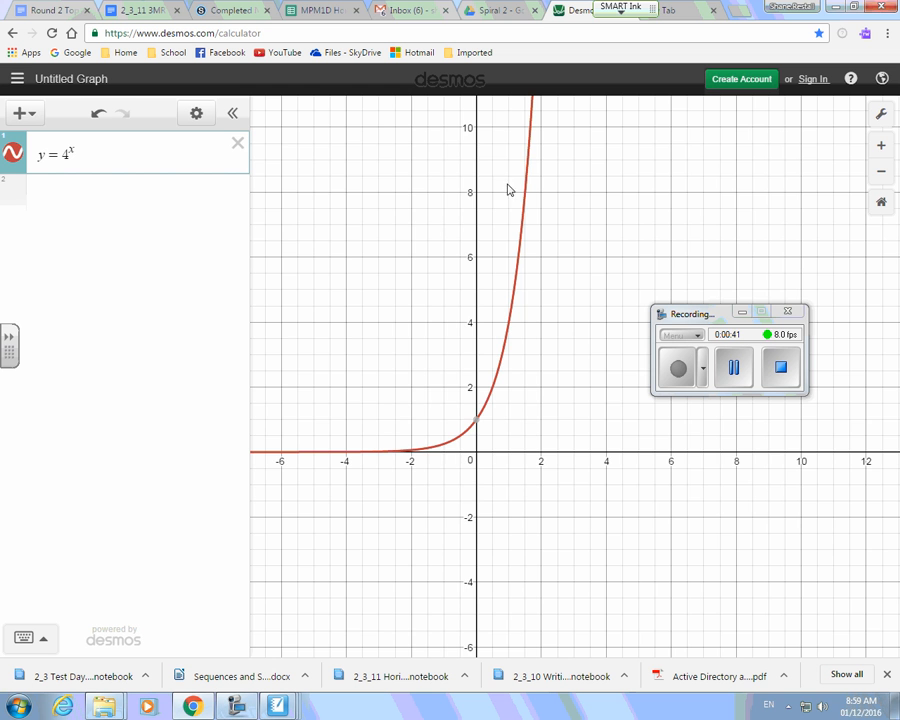
scroll(495, 207, down, 1)
scroll(495, 207, down, 1)
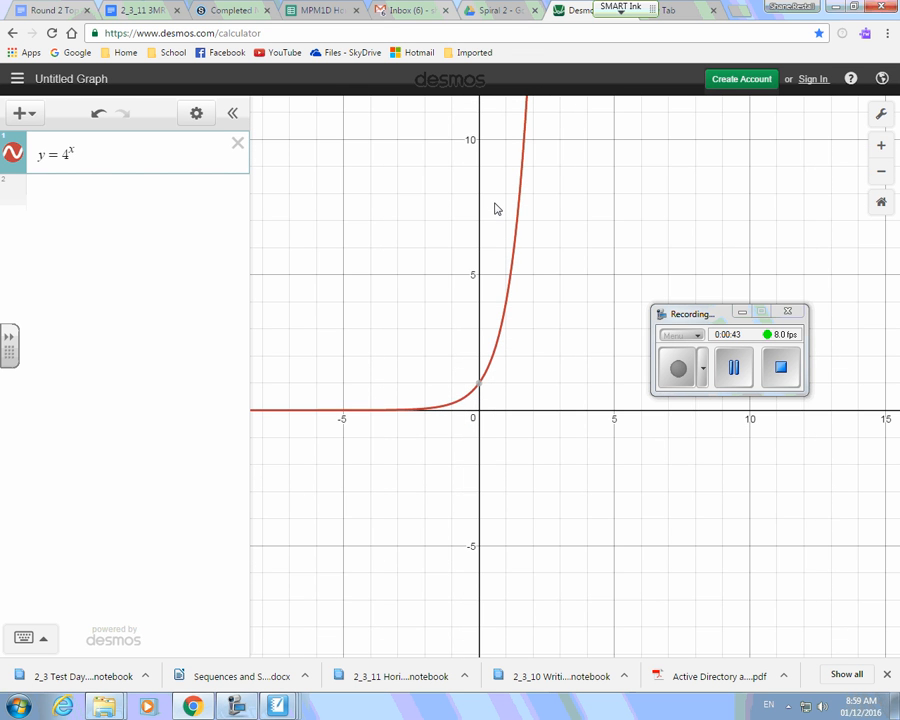
scroll(495, 207, up, 1)
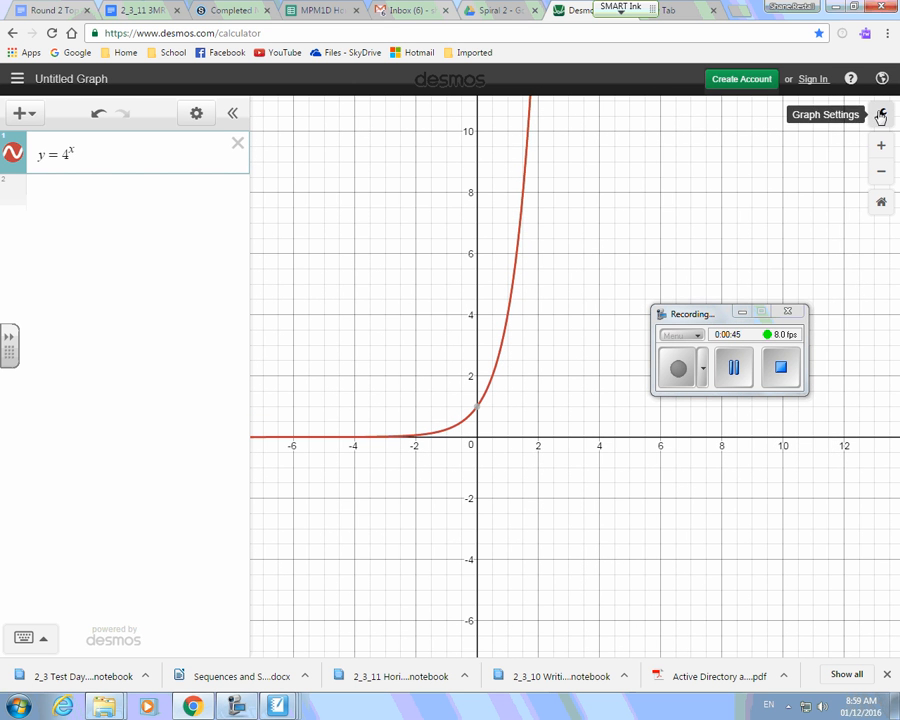
click(880, 116)
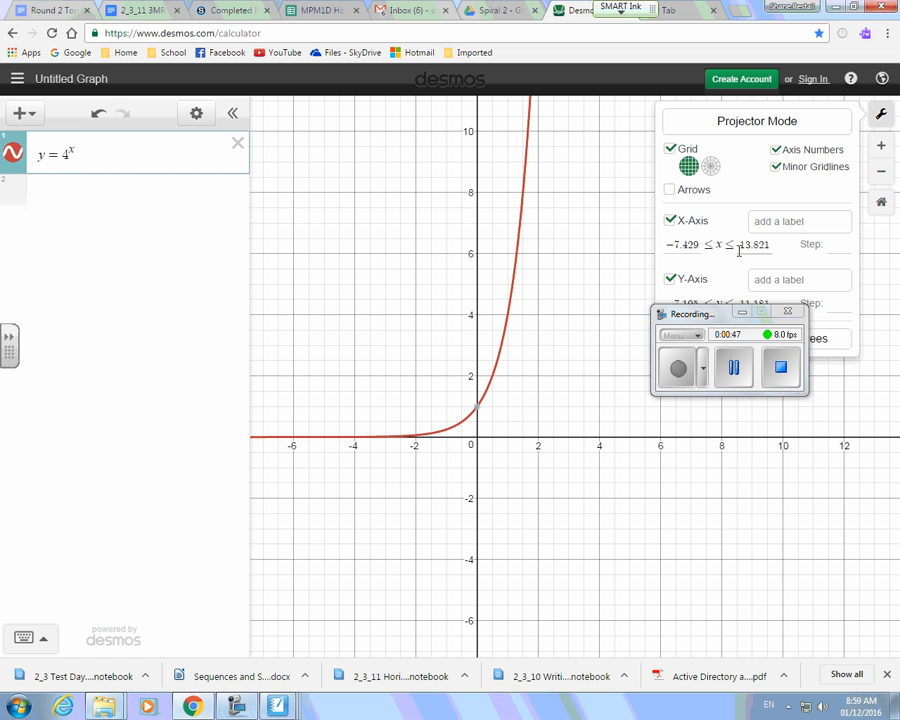
click(741, 312)
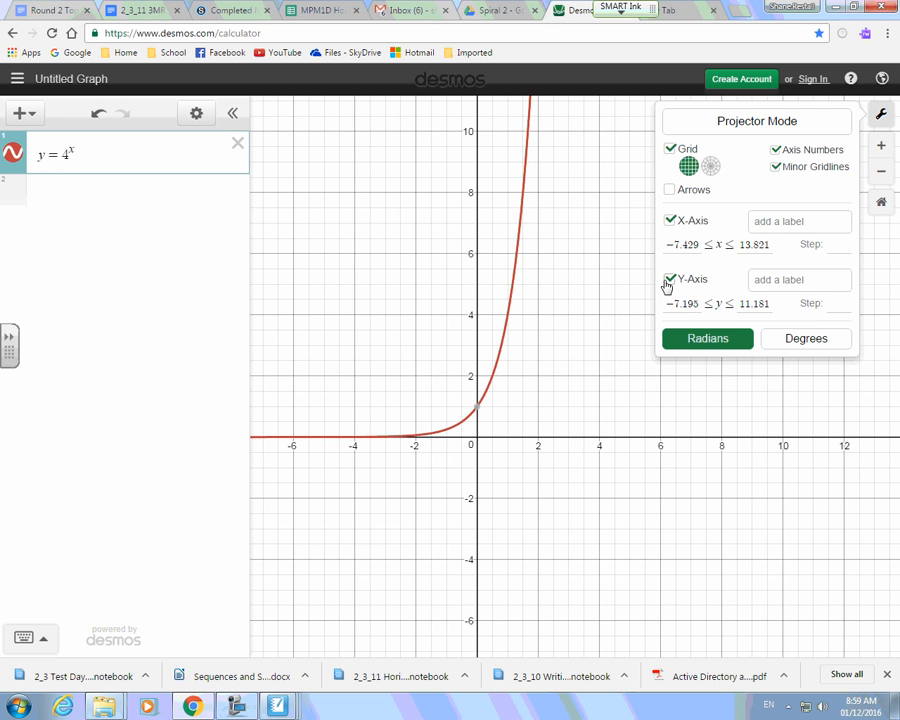
drag(743, 303, 772, 304)
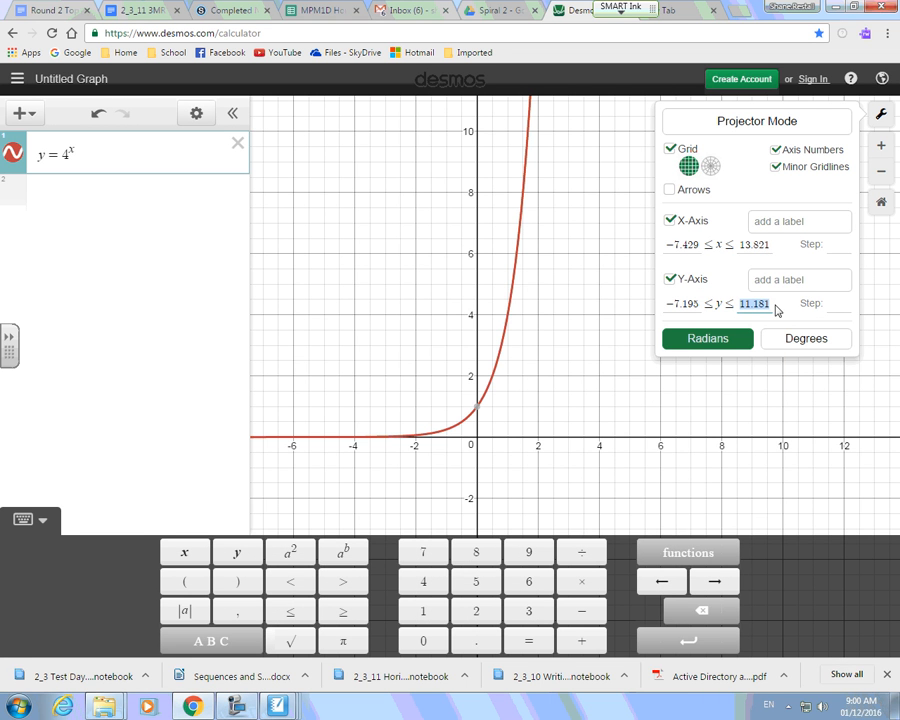
text(125)
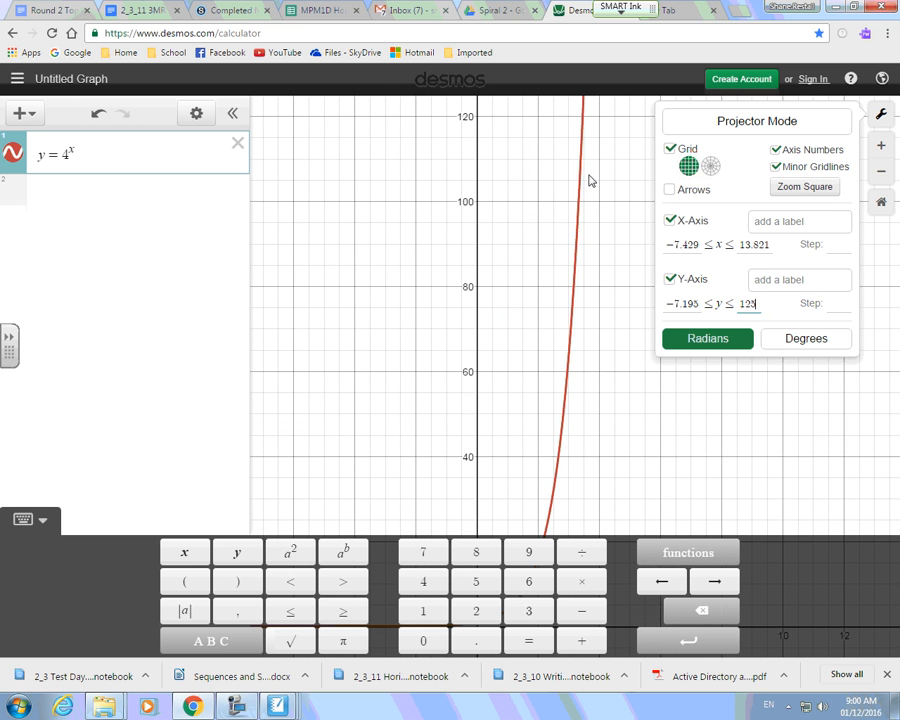
click(584, 234)
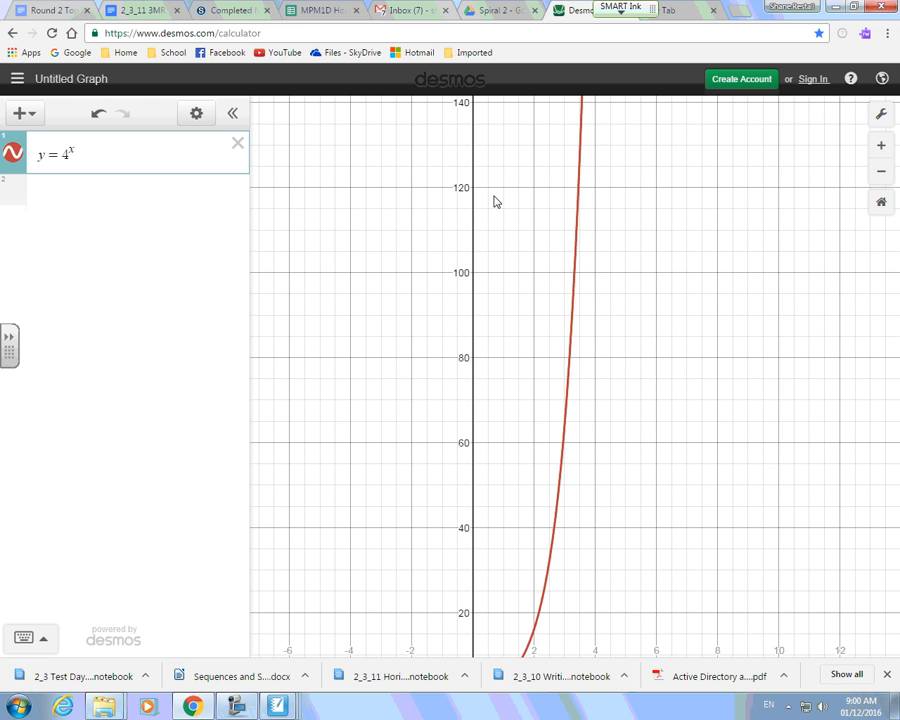
Trace the y = 4^x curve to find the x-value where y is closest to 122
drag(581, 174, 581, 165)
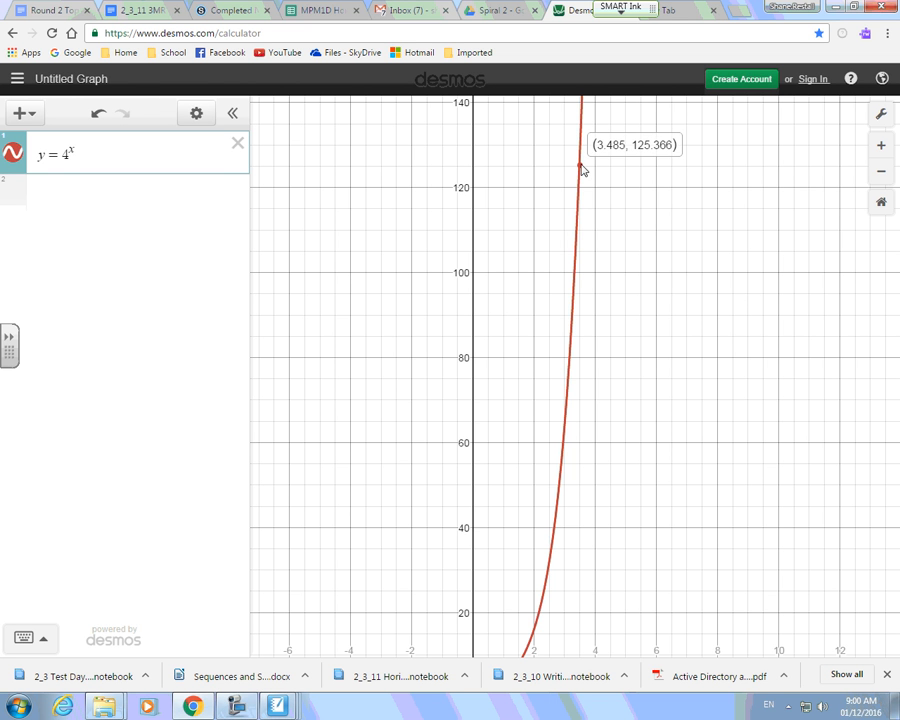
drag(582, 169, 582, 185)
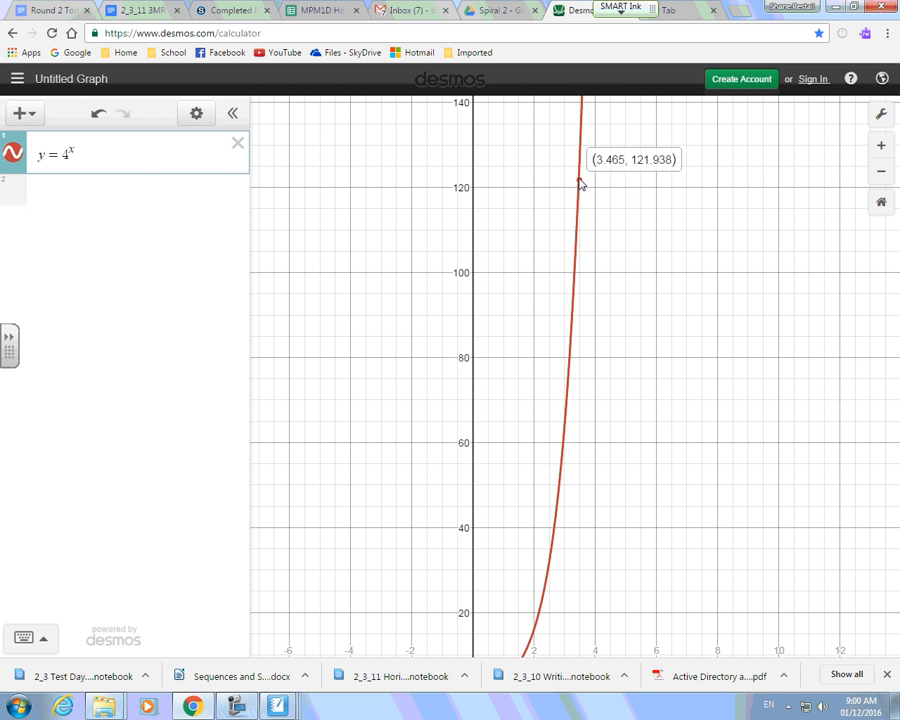
drag(582, 185, 582, 183)
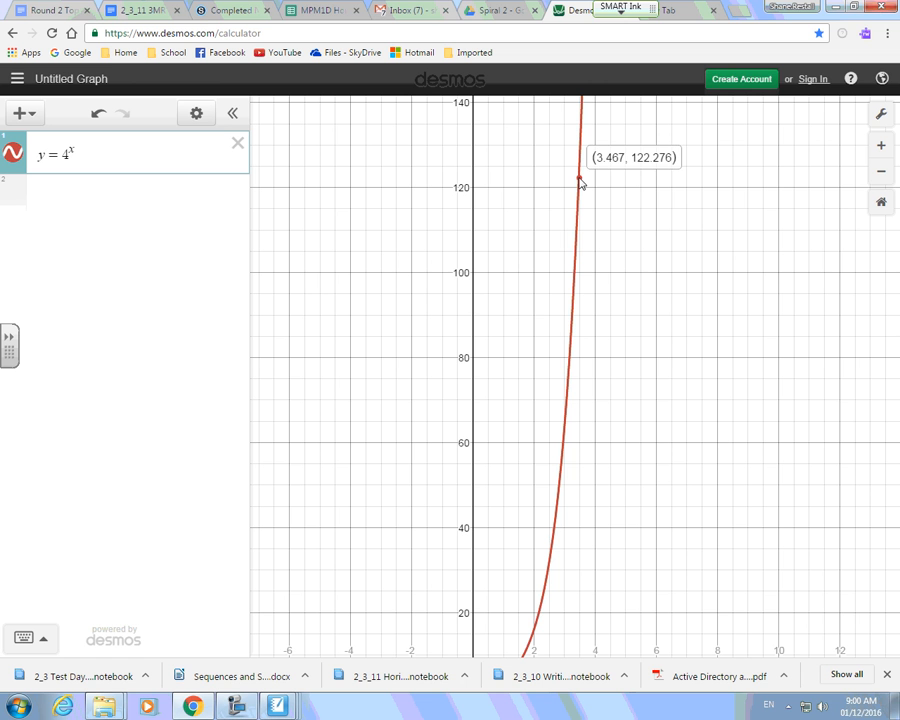
drag(582, 183, 582, 184)
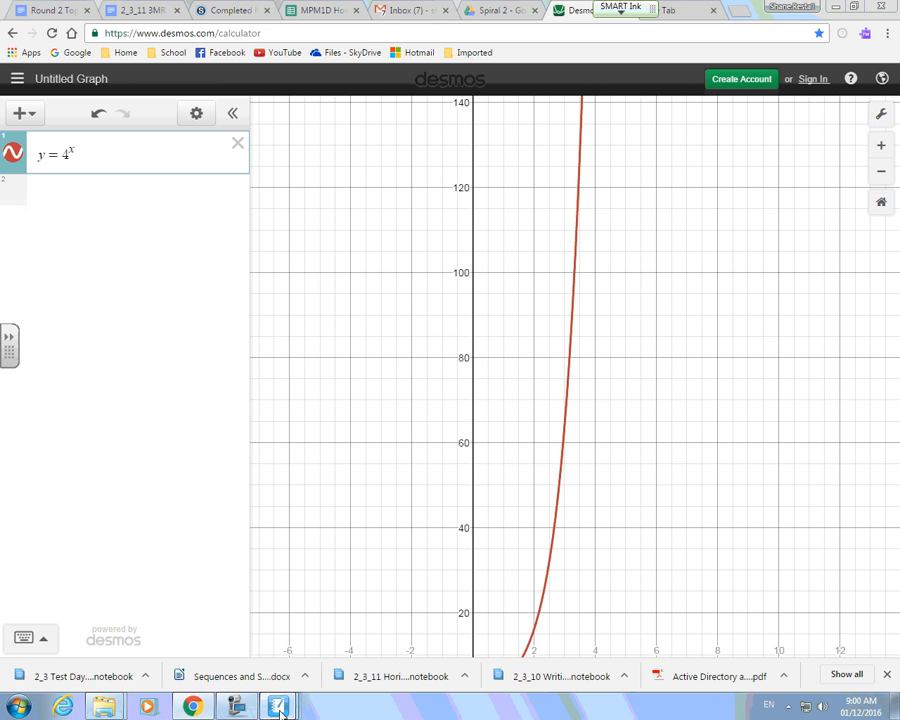
In SMART Notebook, add the text "Using the DESMOS graph x = 3.467" and position it just below the equation
mouse_move(281, 712)
click(395, 640)
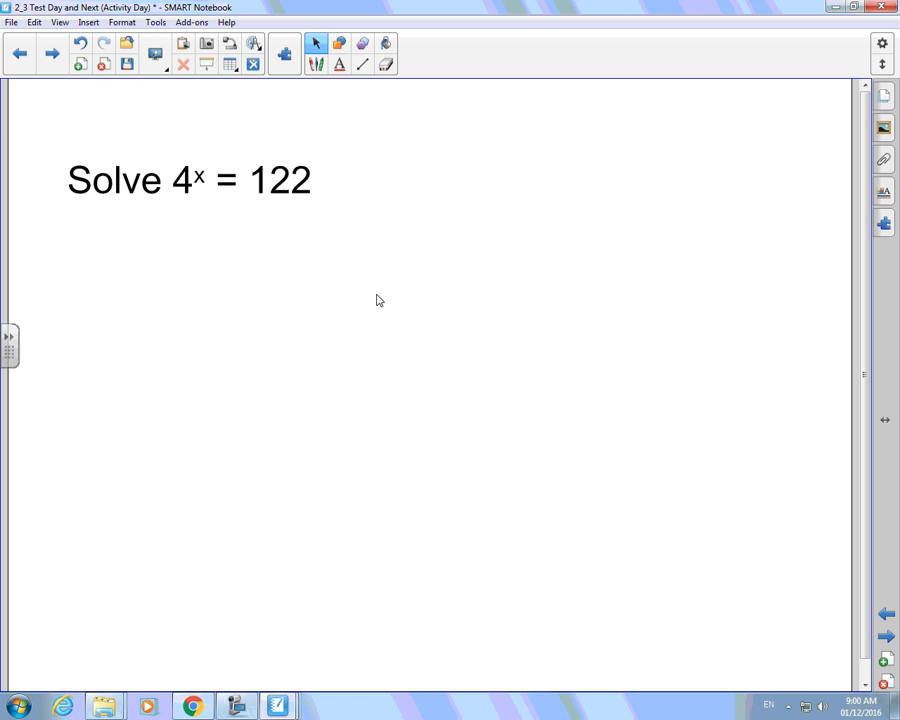
click(339, 64)
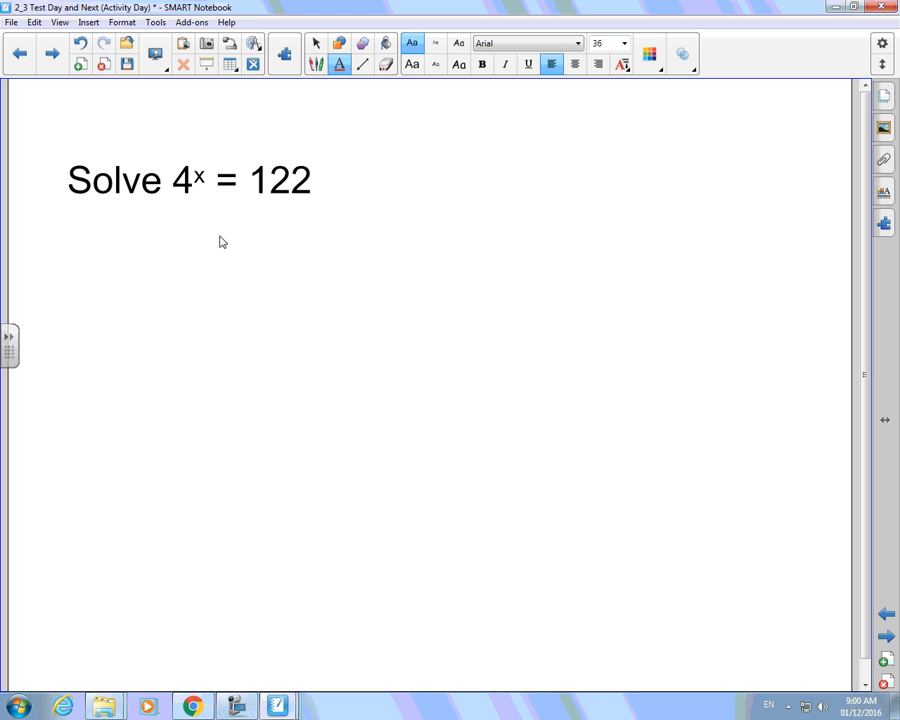
click(230, 296)
text(U)
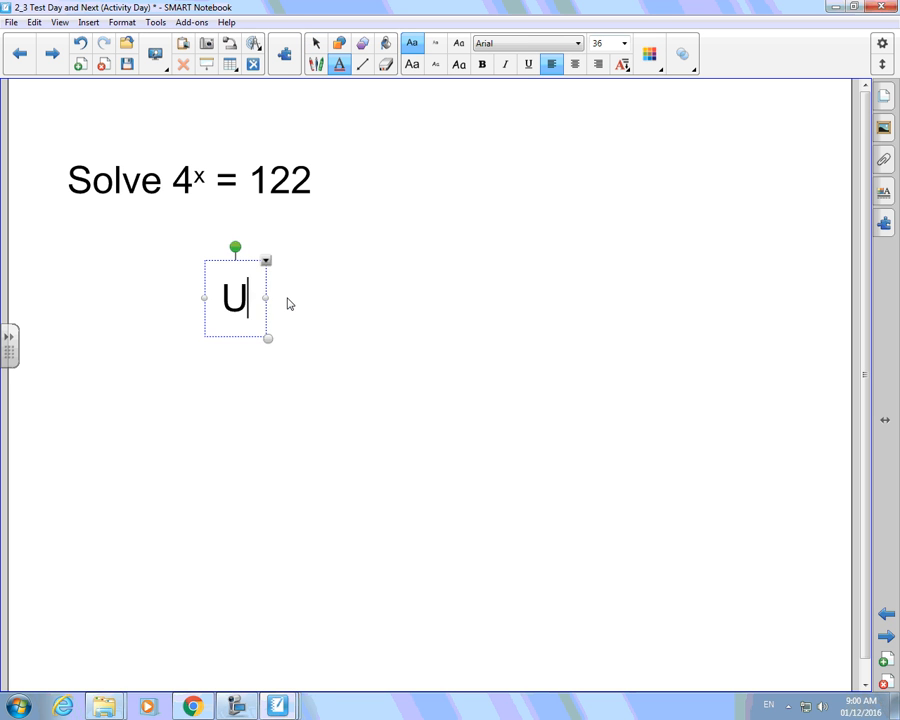
text(sing the D)
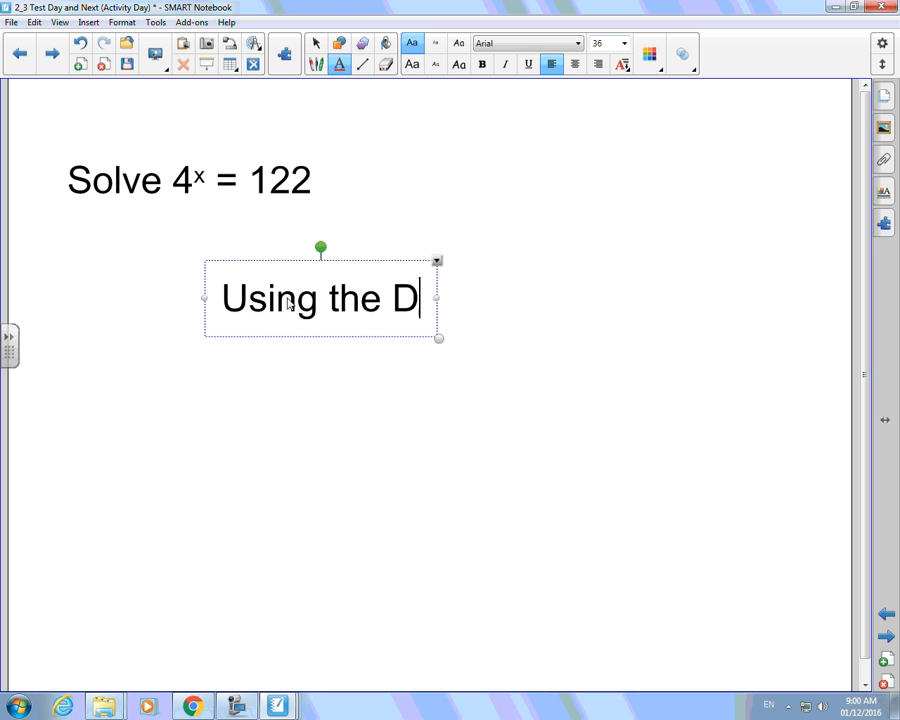
text(ESMOS gra)
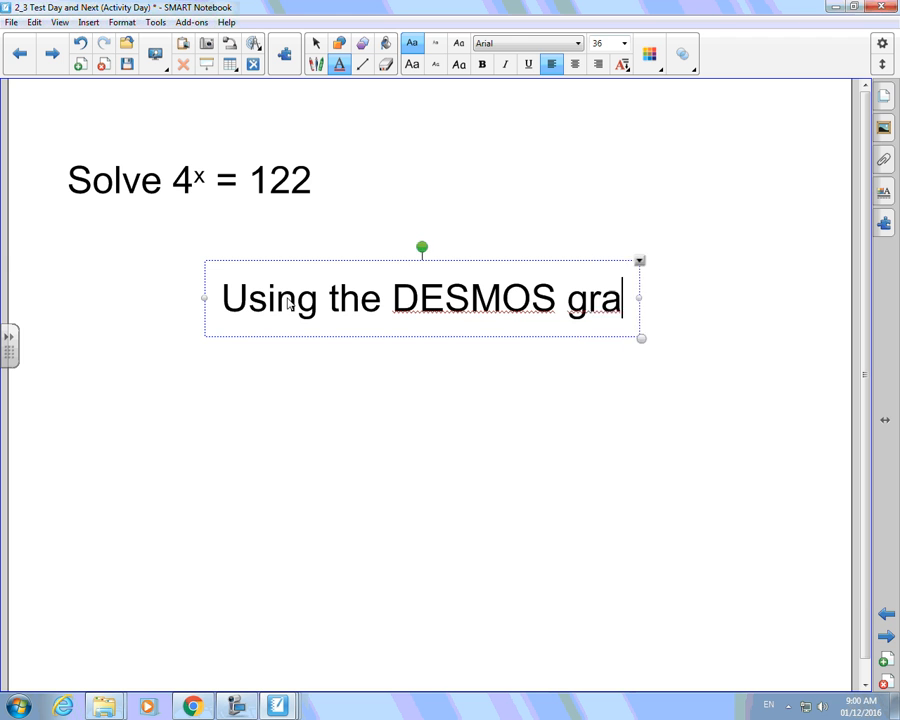
text(ph x = )
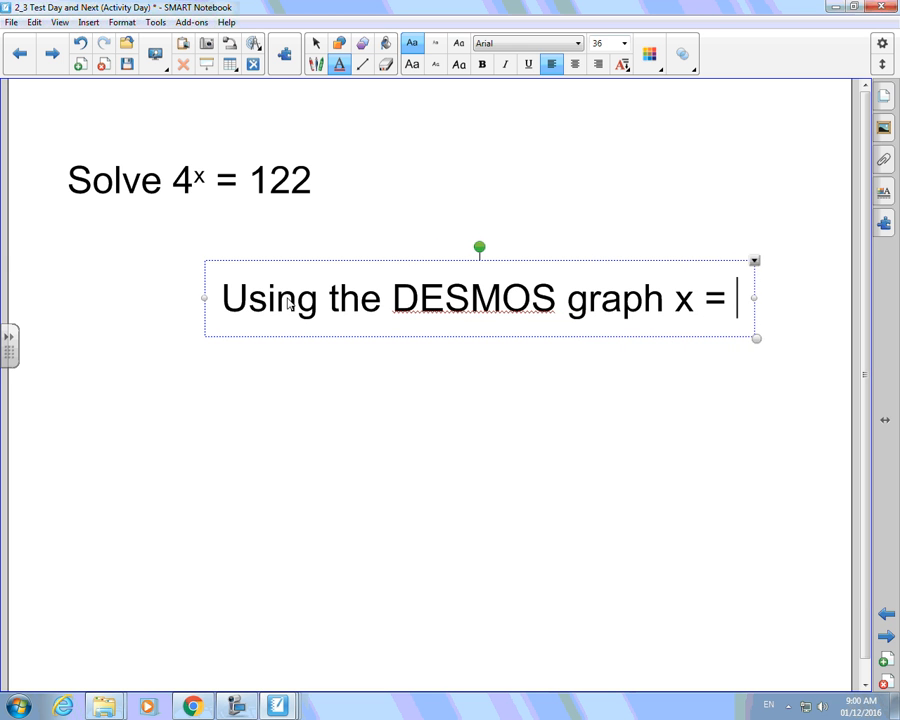
text(3.467)
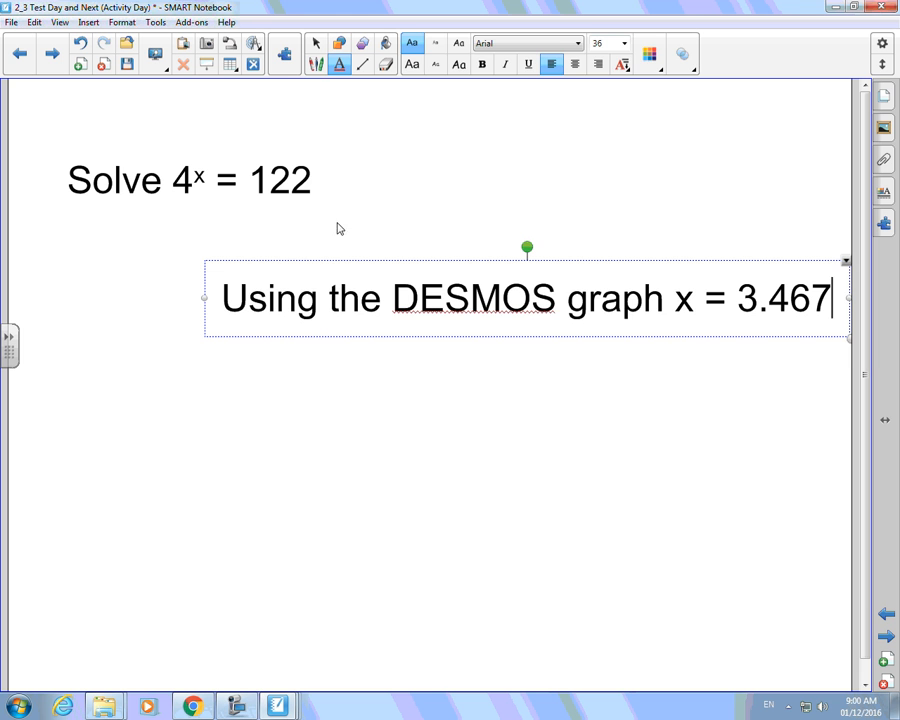
click(316, 43)
drag(359, 289, 315, 258)
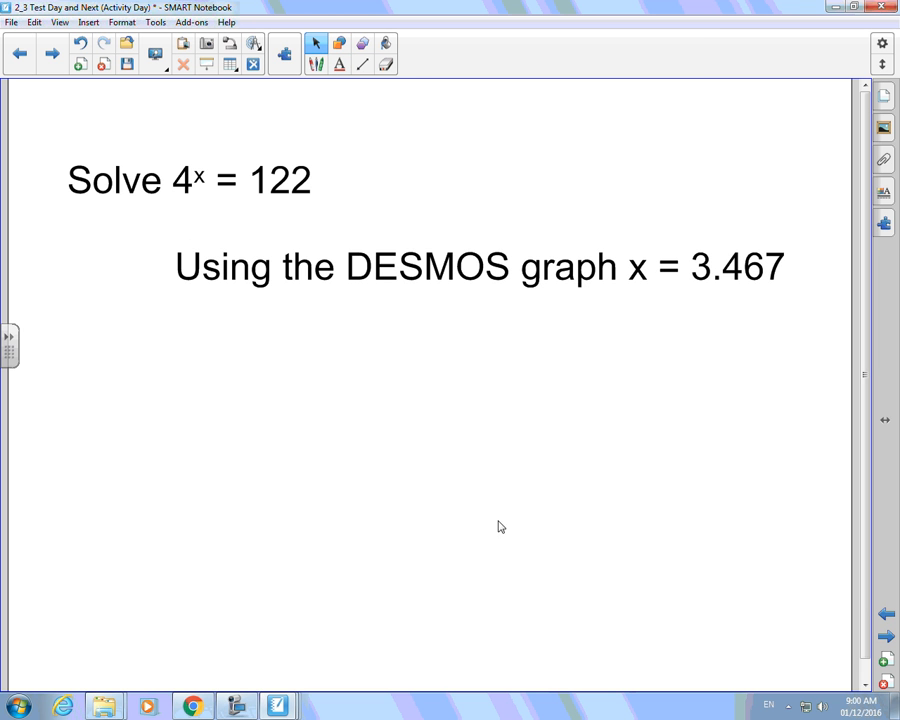
Return to Desmos in Chrome and replace the y = 4^x expression with a new table
click(199, 712)
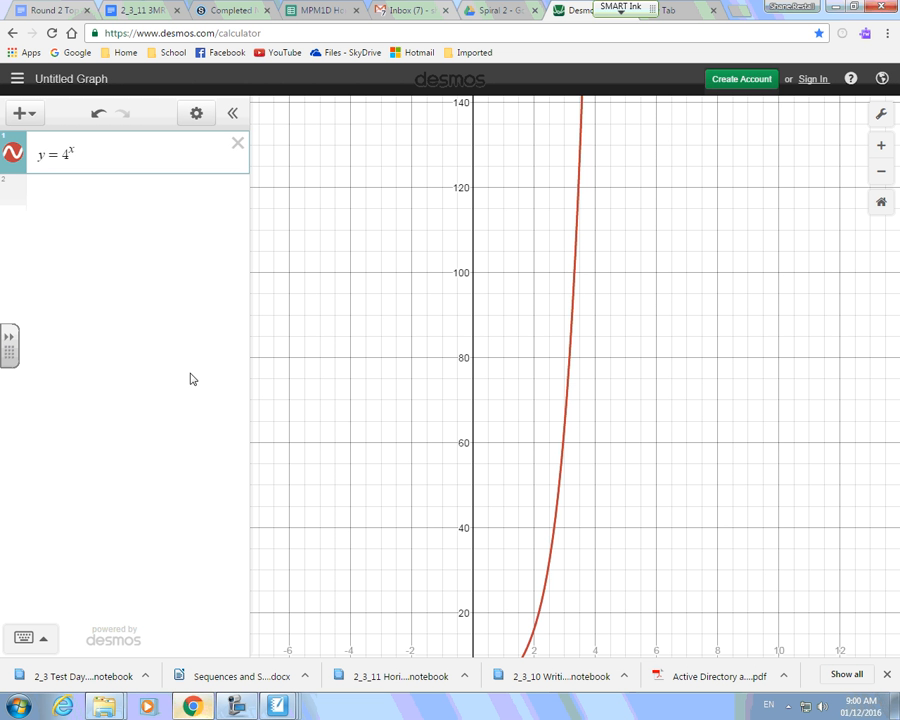
click(238, 146)
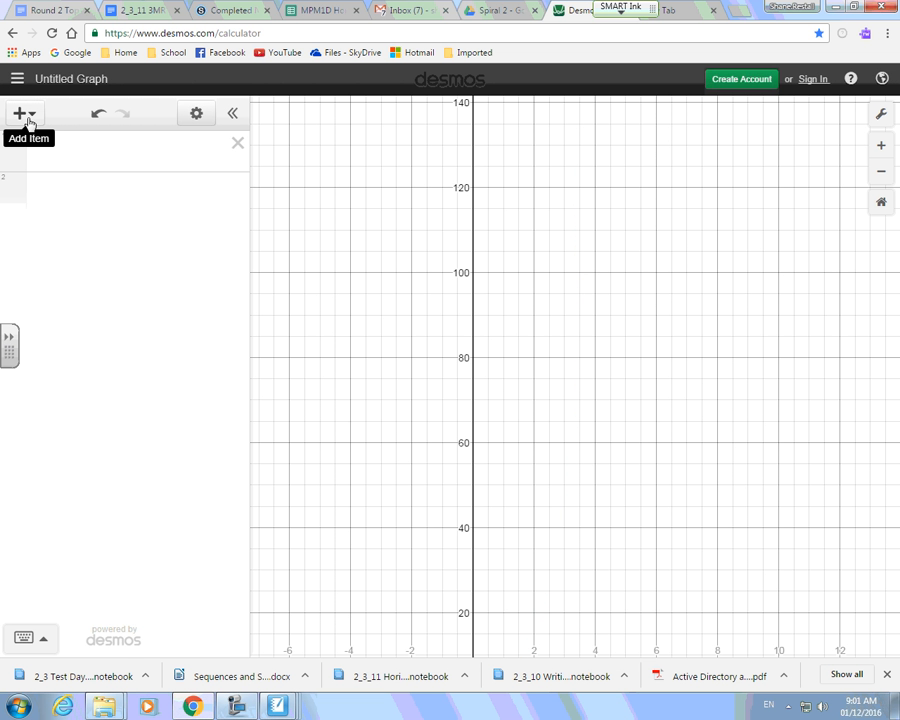
click(29, 120)
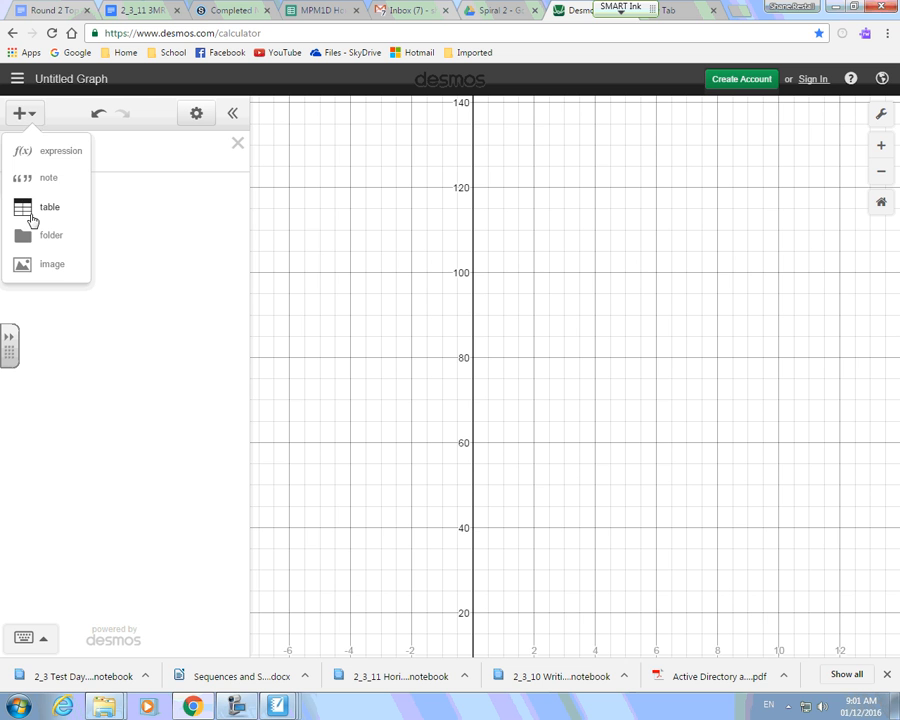
click(33, 216)
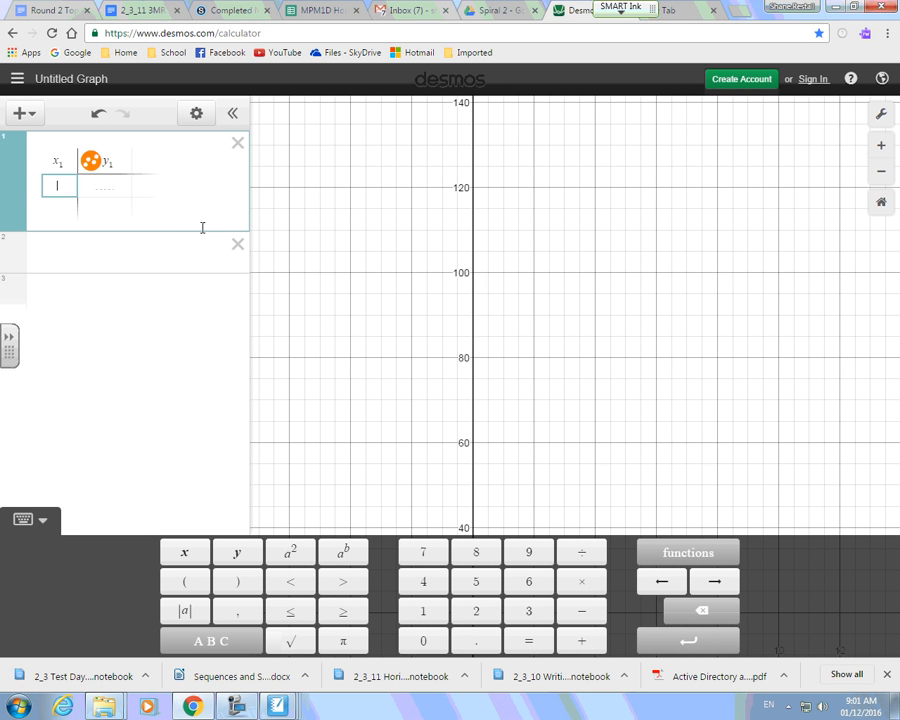
Change the heading of the table's y₁ column to 4^(x₁)
click(114, 164)
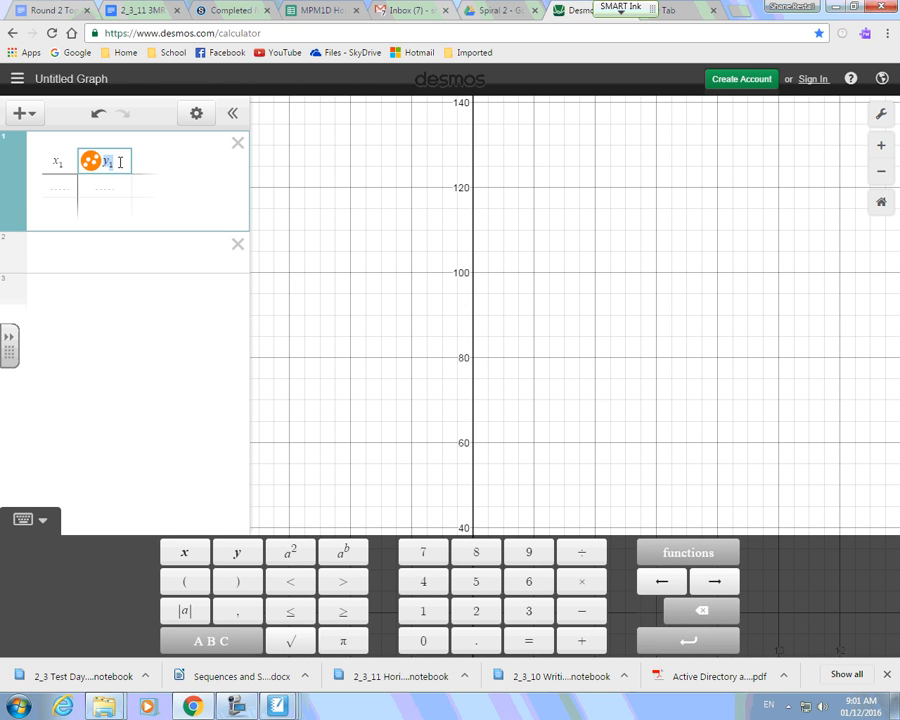
text(4^x)
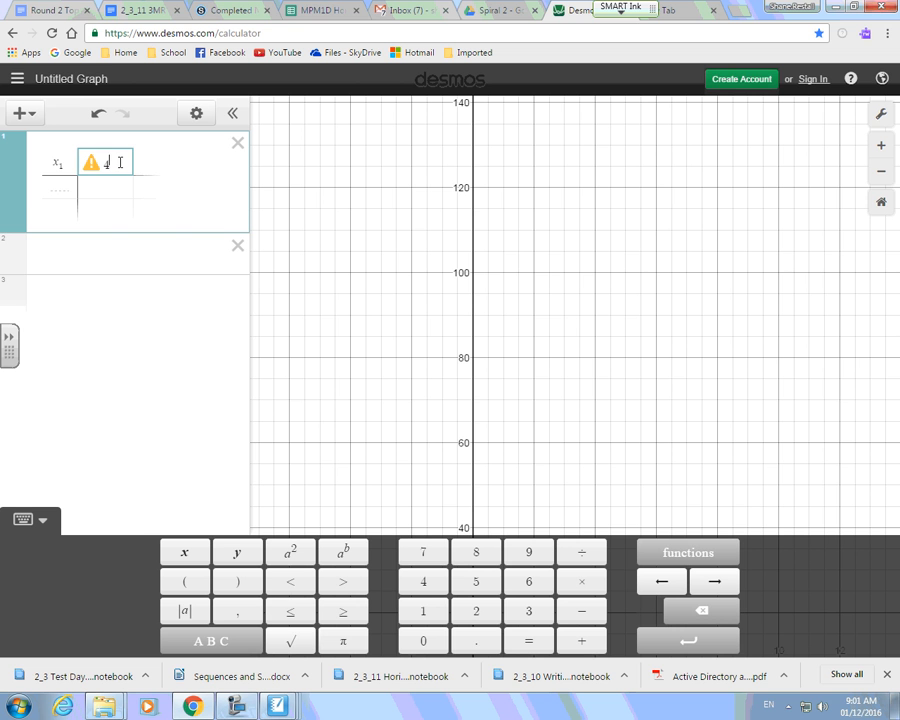
text(1)
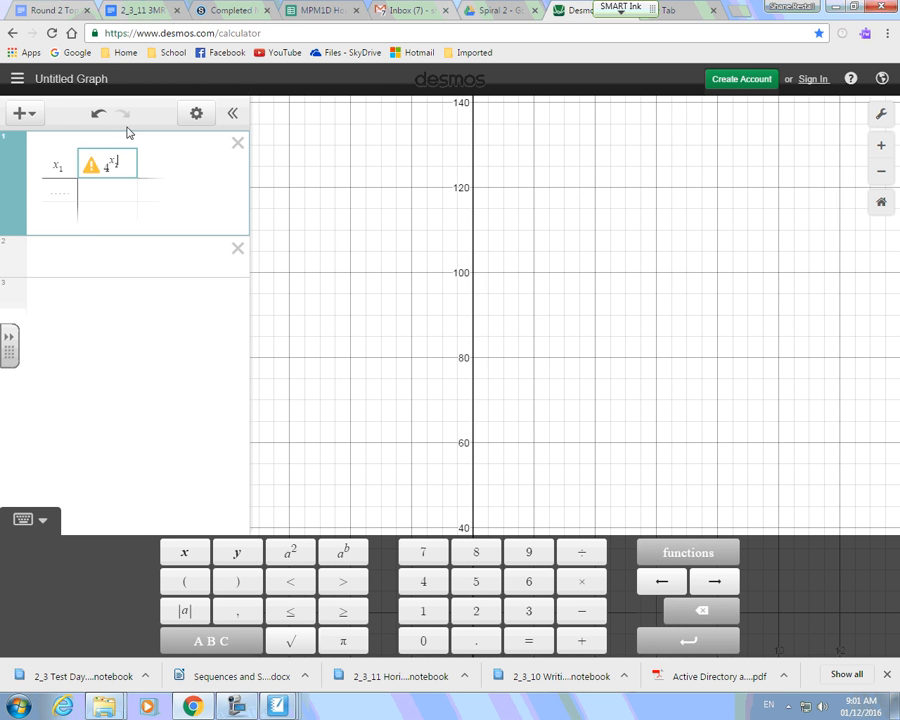
Enter the x₁ values 3, 4 and 3.5 in successive rows of the table
click(56, 189)
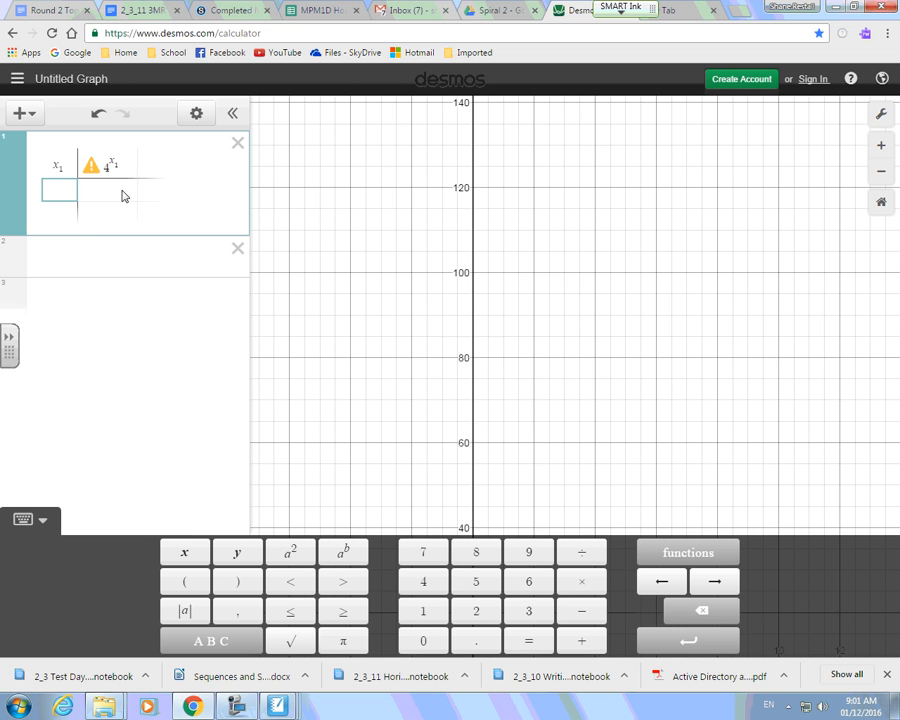
text(3)
key(Return)
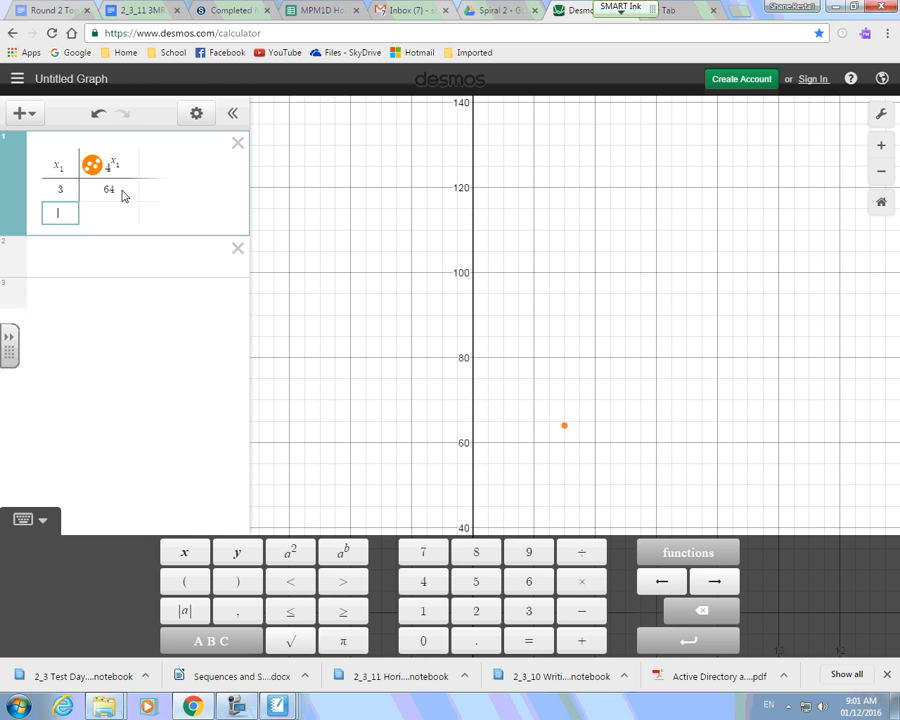
text(4)
key(Return)
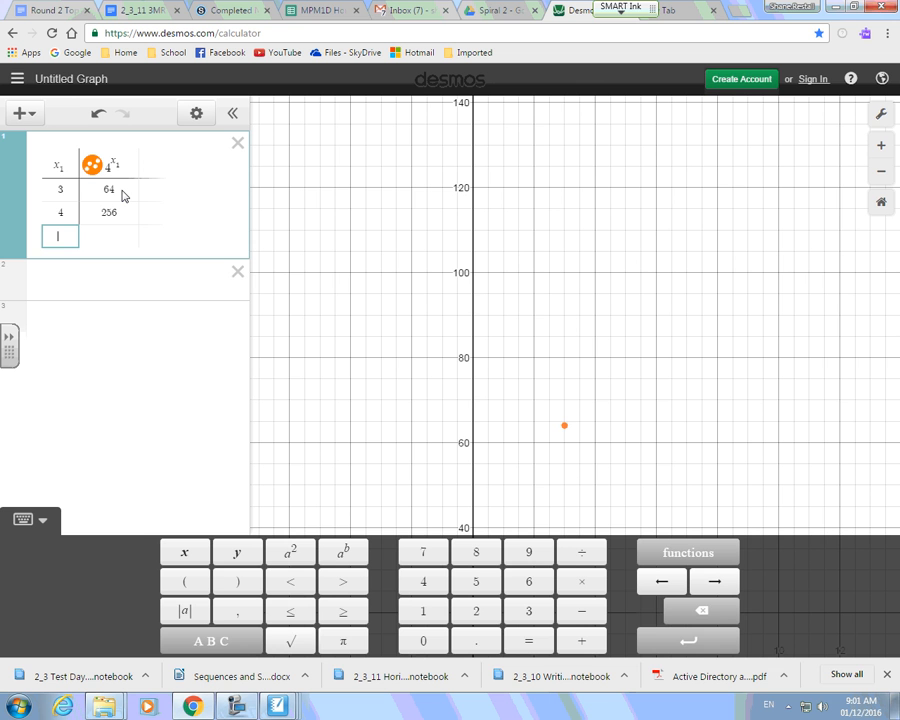
text(3.5)
key(Escape)
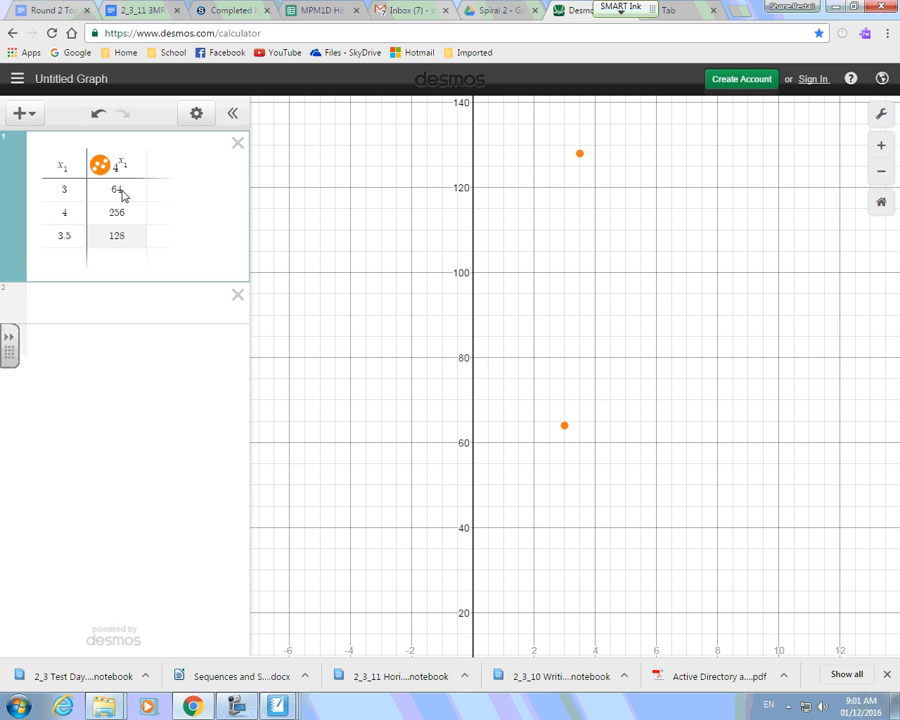
Enter the x₁ values 3.4, 3.45 and 3.46 in the next three rows of the table
key(Left)
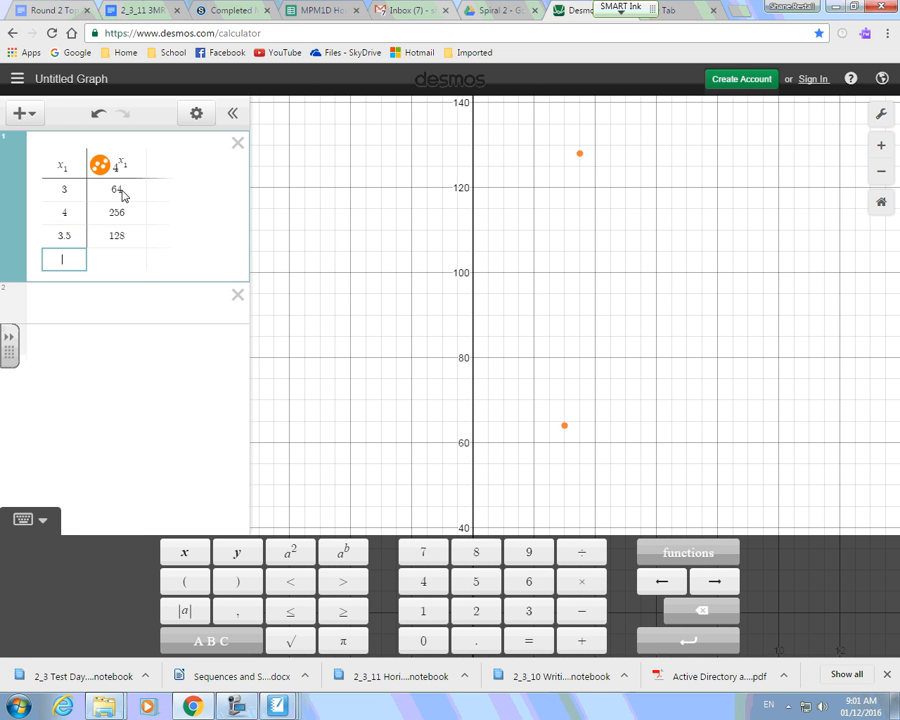
text(3.4)
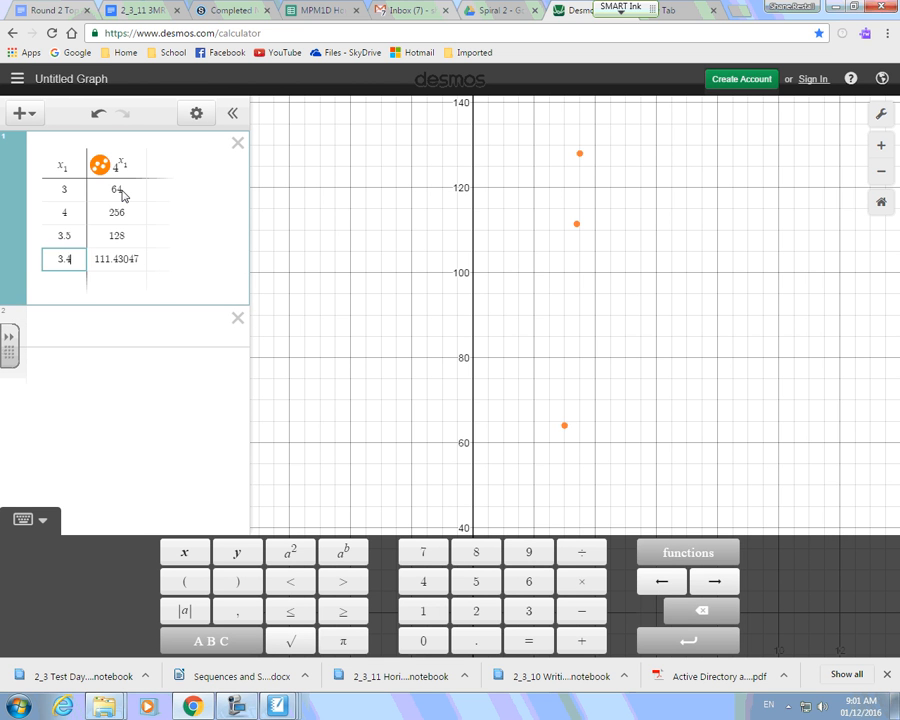
key(Return)
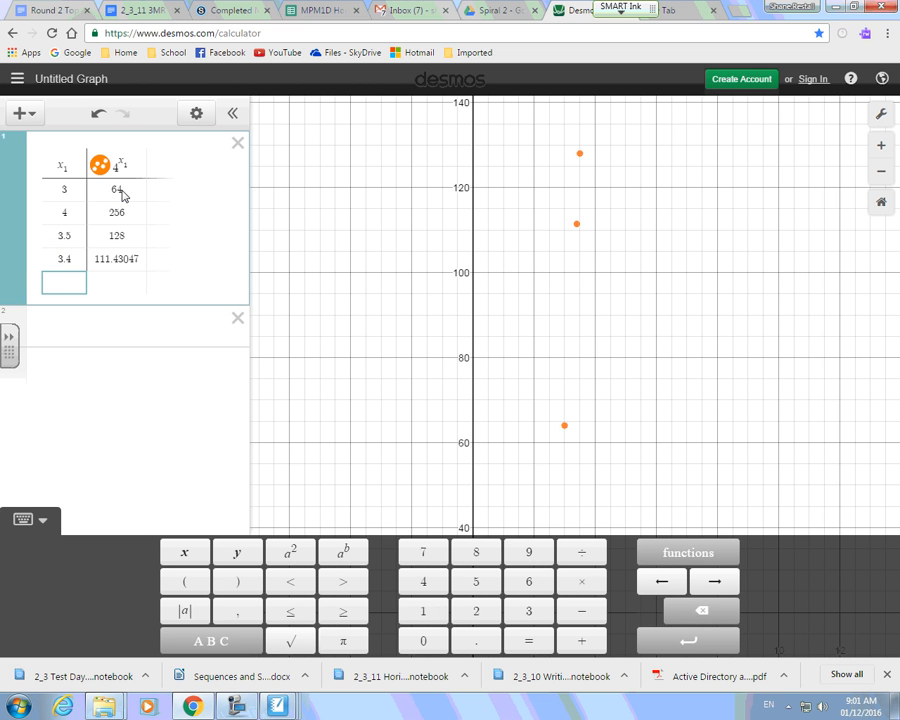
text(3.45)
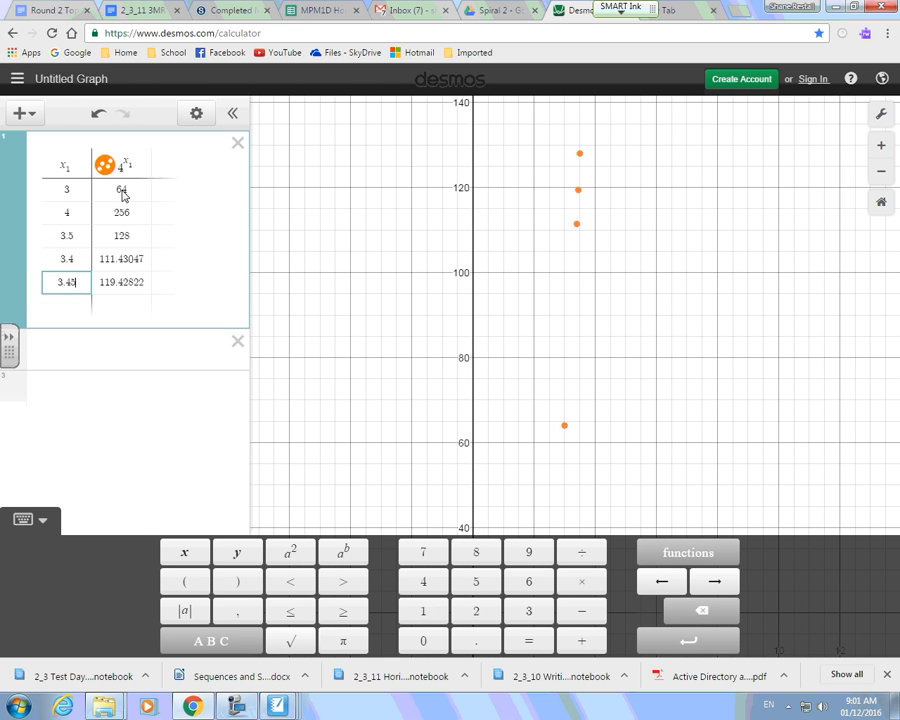
key(Return)
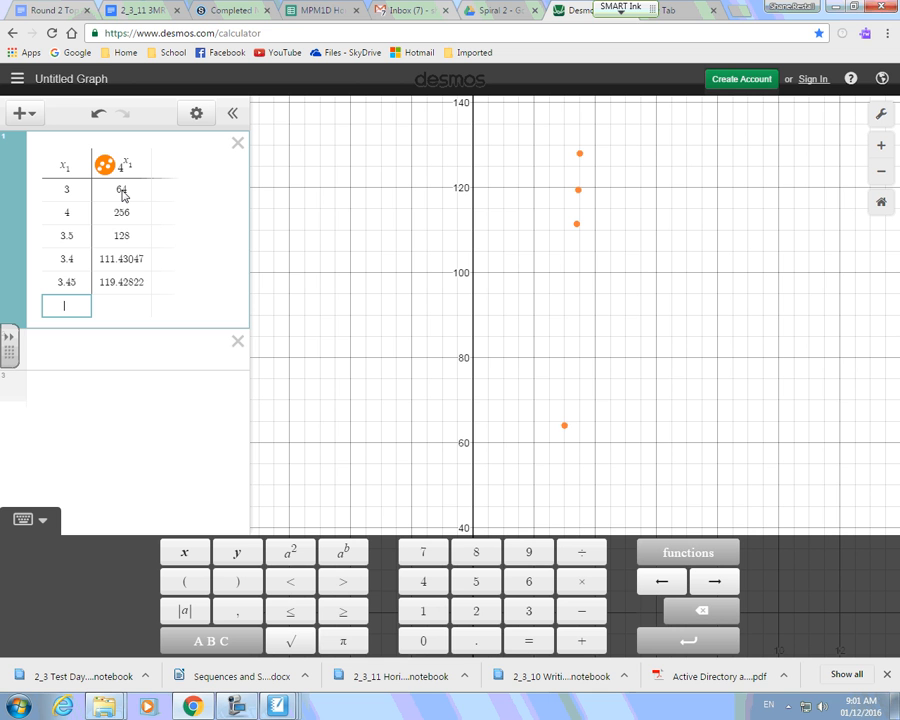
text(3)
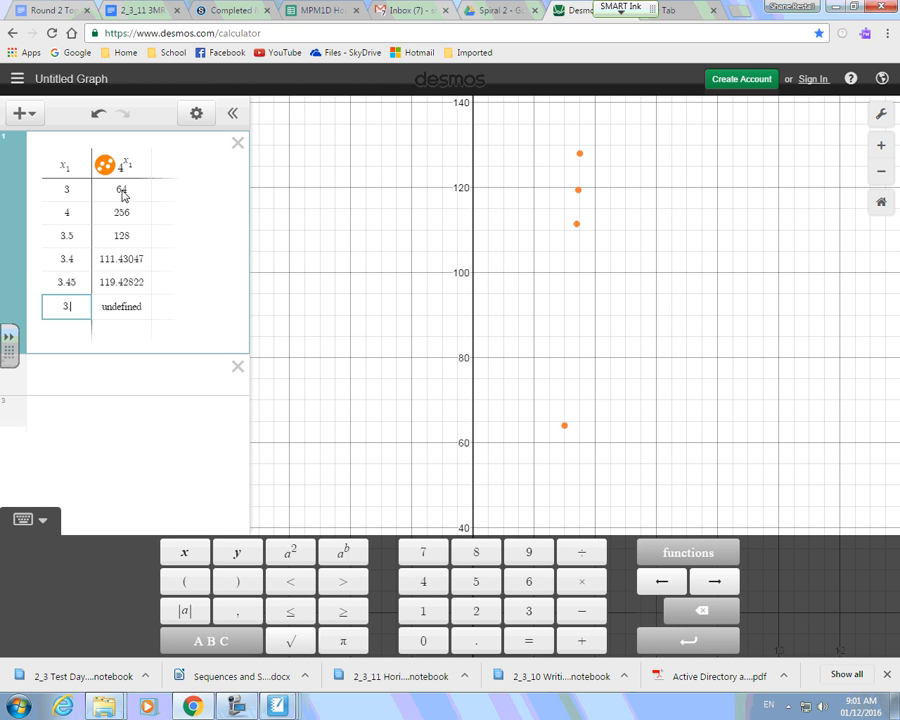
text(.46)
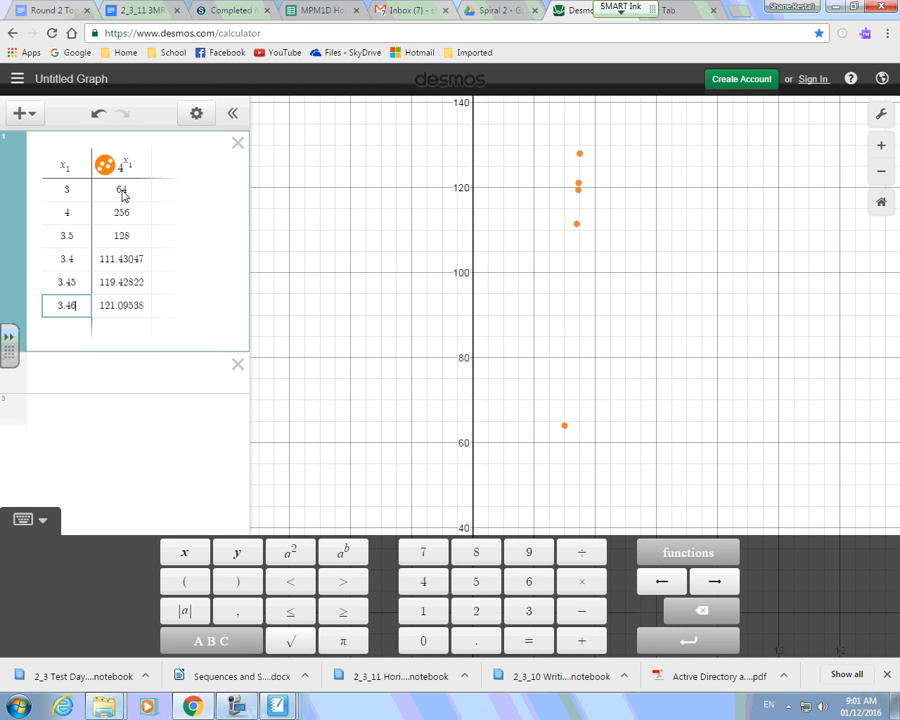
key(Return)
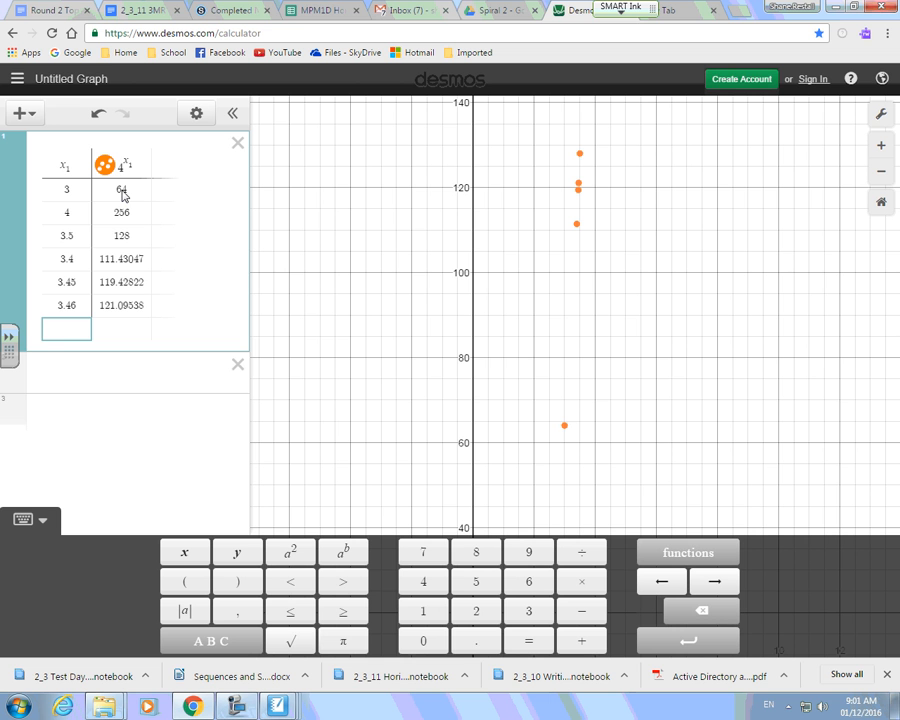
Refine the x₁ value in the next table row to 3.4655, trying 3.465 first
text(3.4)
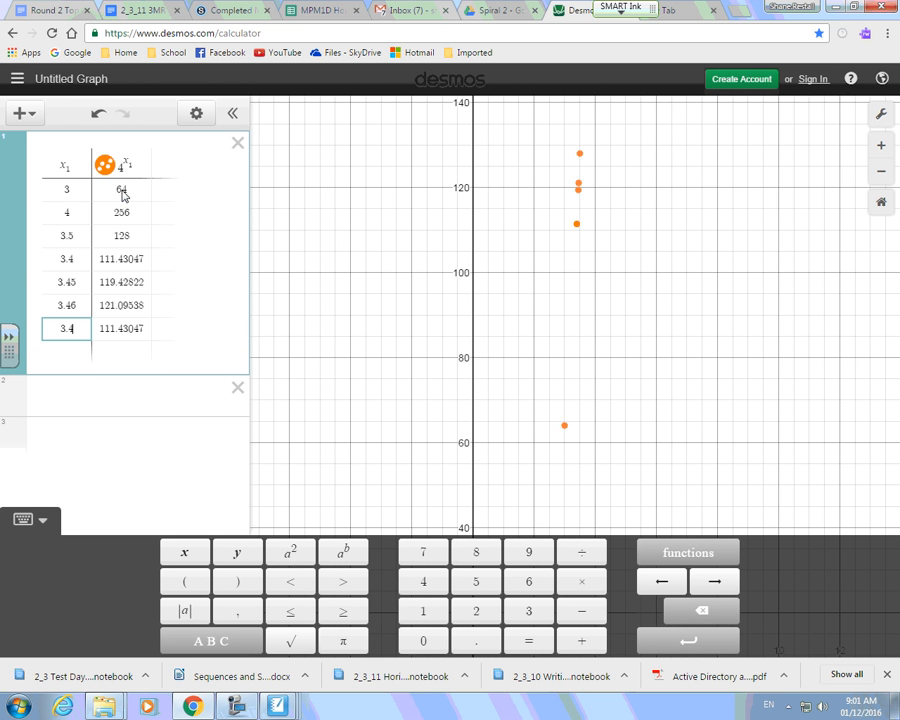
text(65)
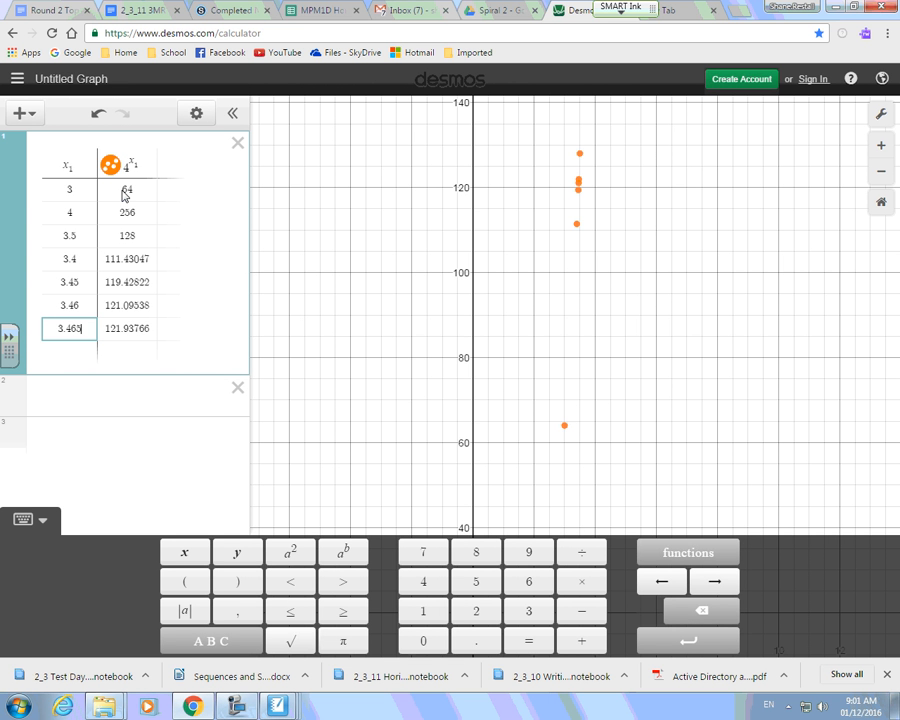
key(BackSpace)
text(6)
key(BackSpace)
text(5)
key(BackSpace)
text(35)
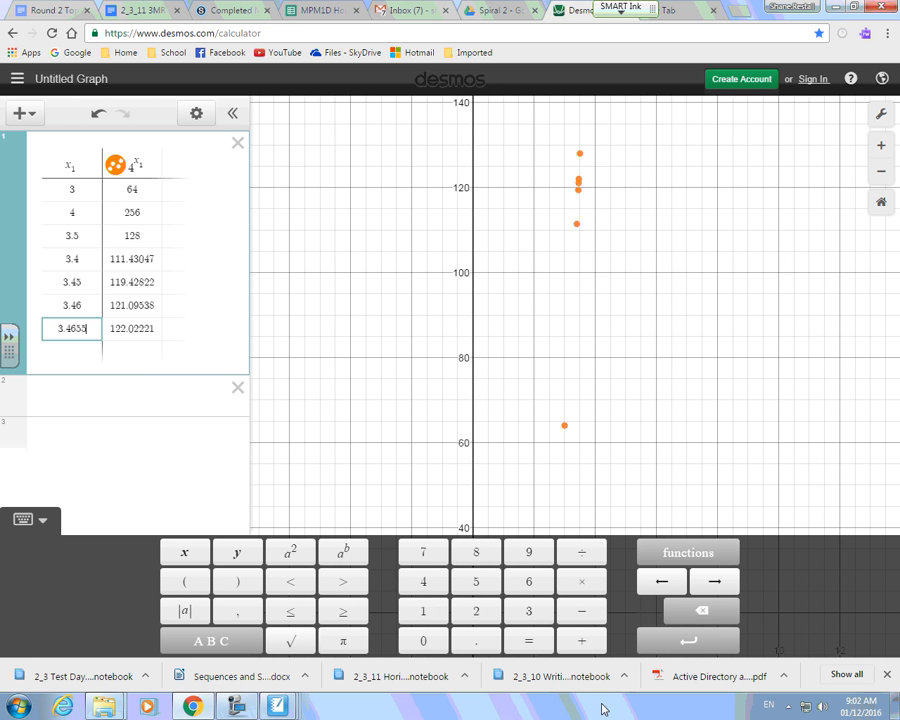
Switch to the 2_3 Test Day and Next file in SMART Notebook and place a copy of the DESMOS graph line directly below it
mouse_move(278, 706)
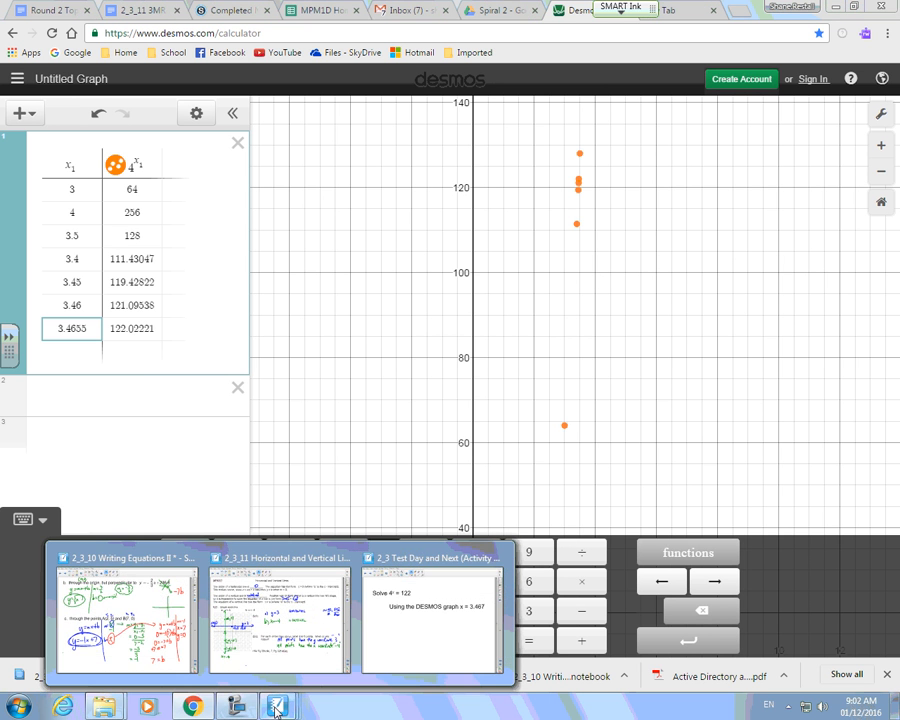
click(380, 641)
drag(340, 263, 337, 338)
Replace the word "graph" with "table" in the copied text line
click(518, 331)
click(522, 331)
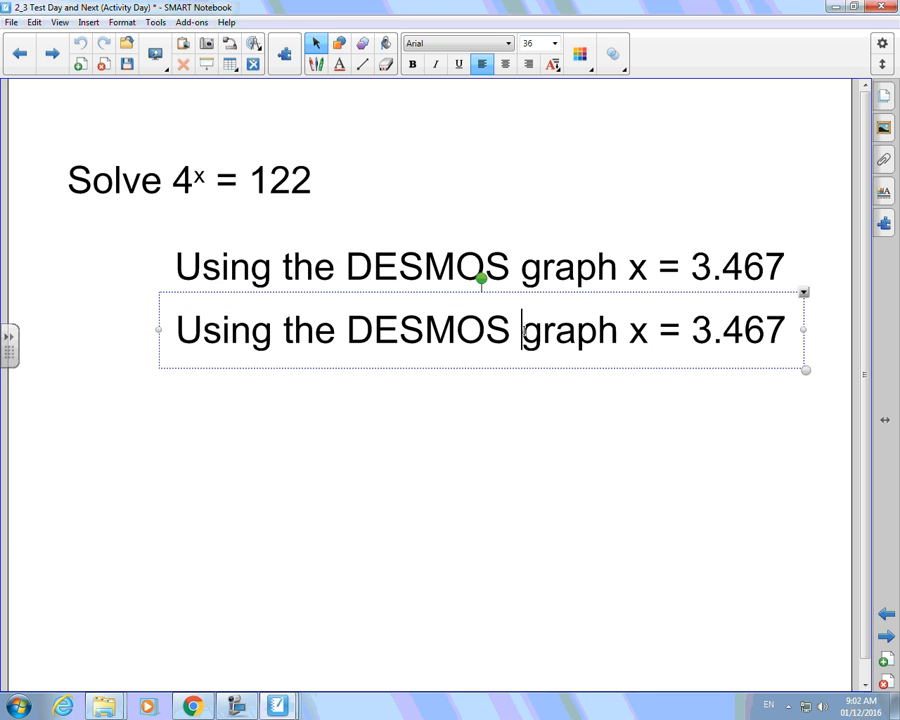
text(tab)
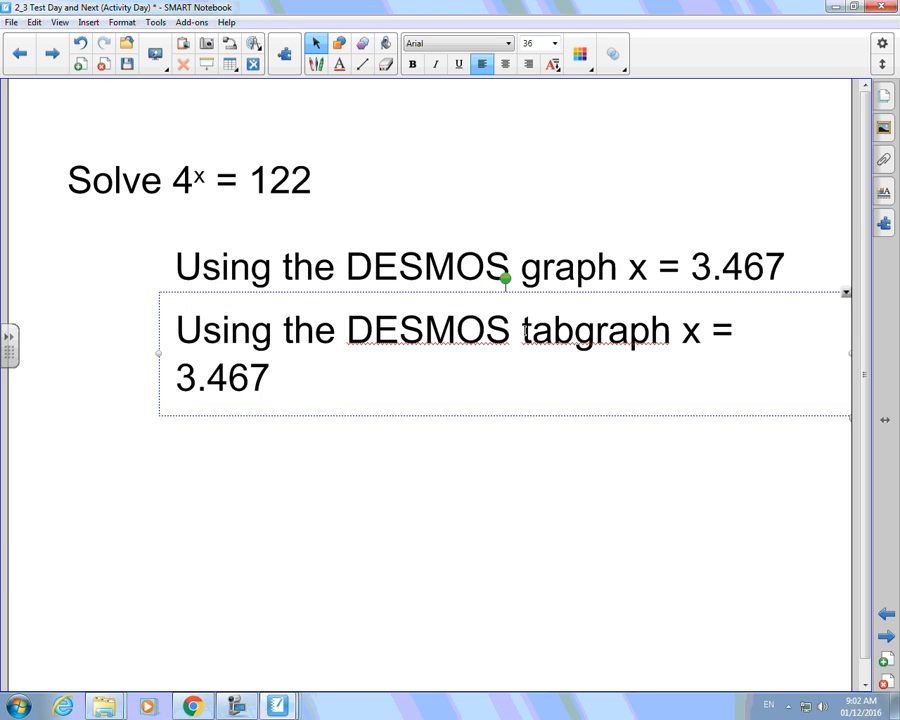
text(le)
key(End)
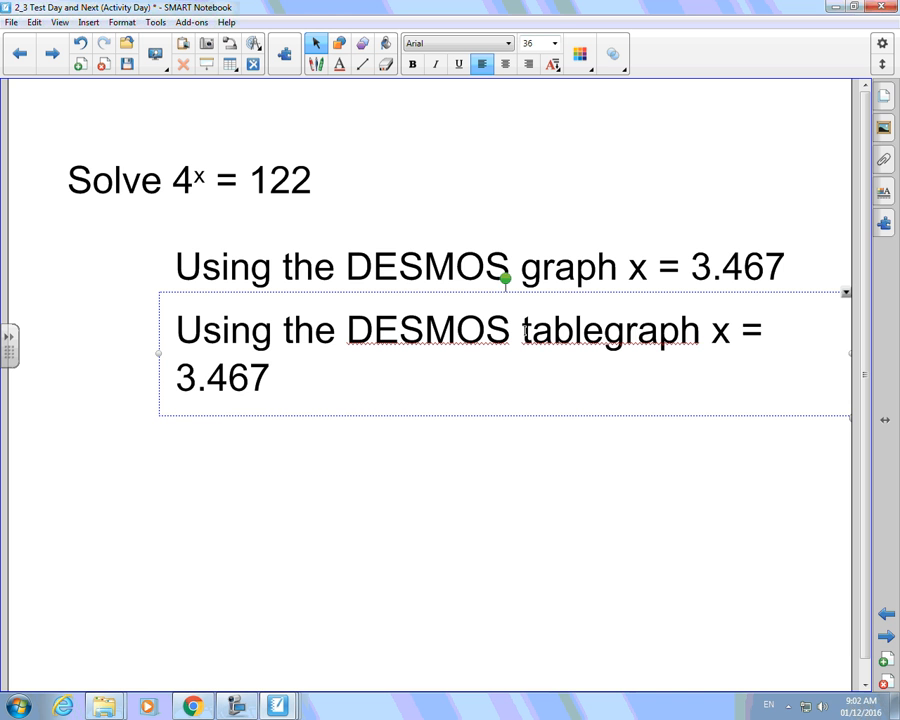
key(Left)
key(Left)
key(Left)
key(Left)
key(BackSpace)
key(BackSpace)
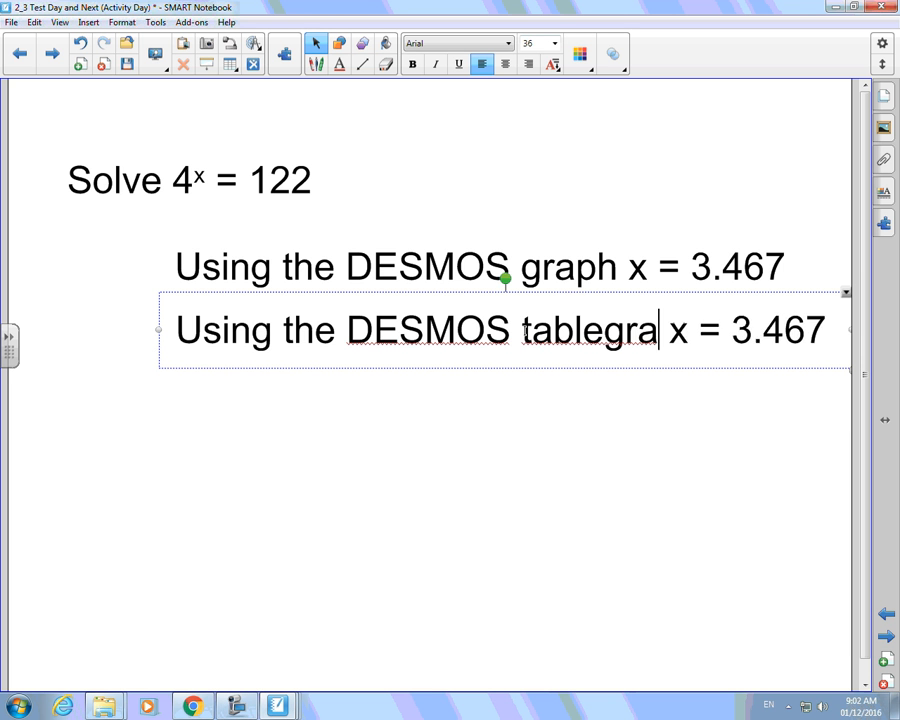
key(BackSpace)
key(BackSpace)
key(BackSpace)
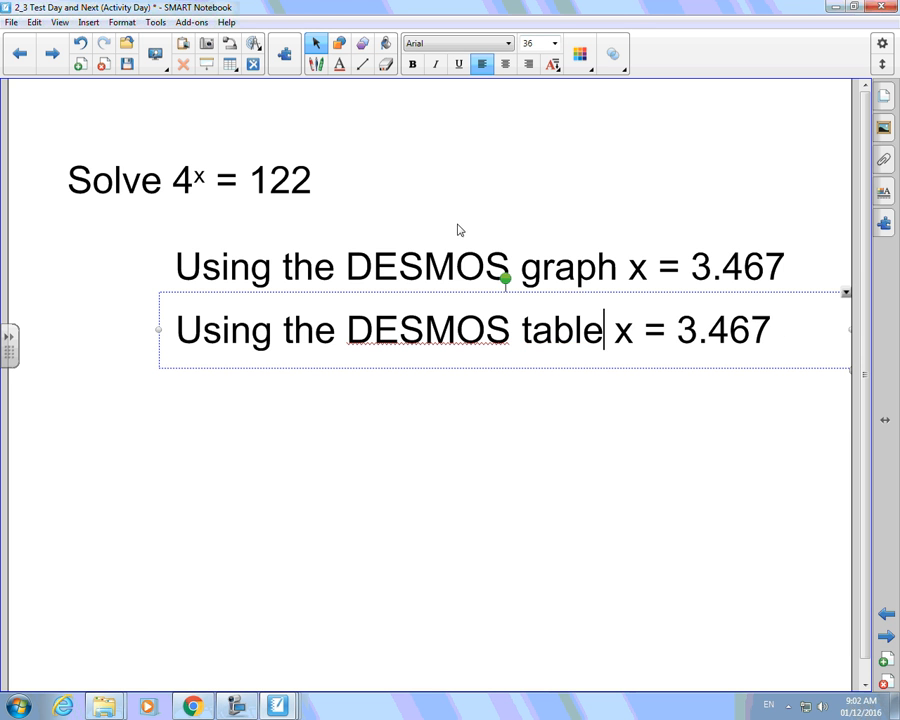
Check the last x₁ value in the Desmos table, and change the table line in SMART Notebook to x = 3.4655
click(192, 706)
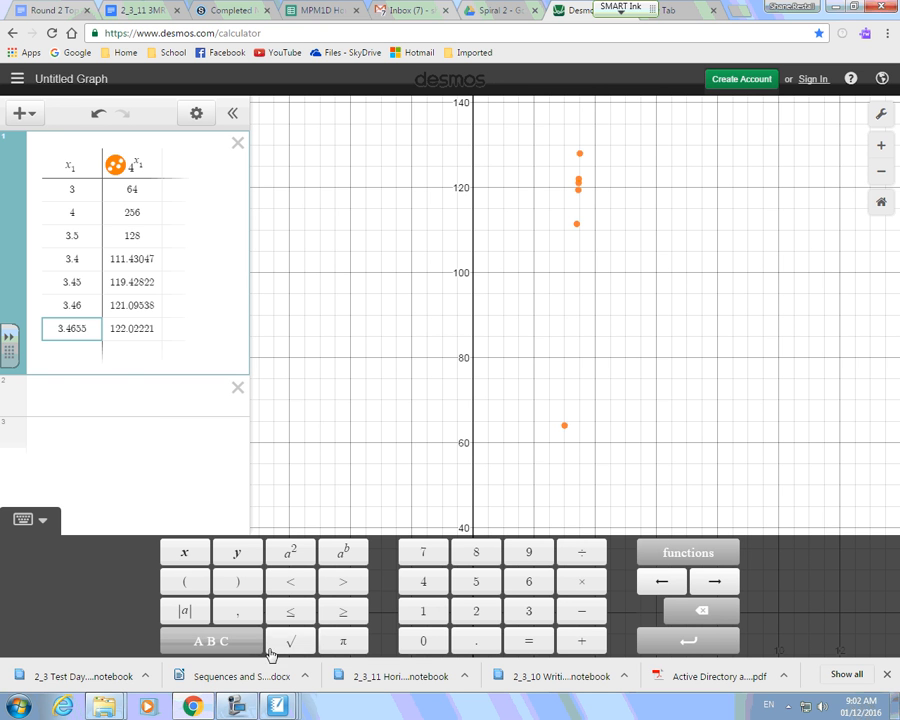
mouse_move(278, 706)
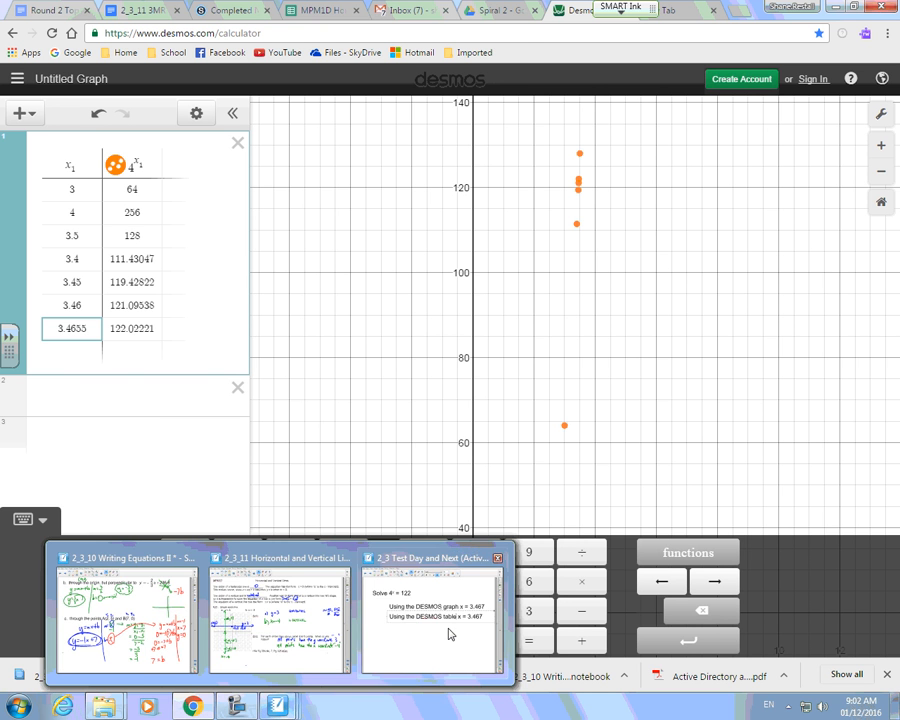
click(449, 633)
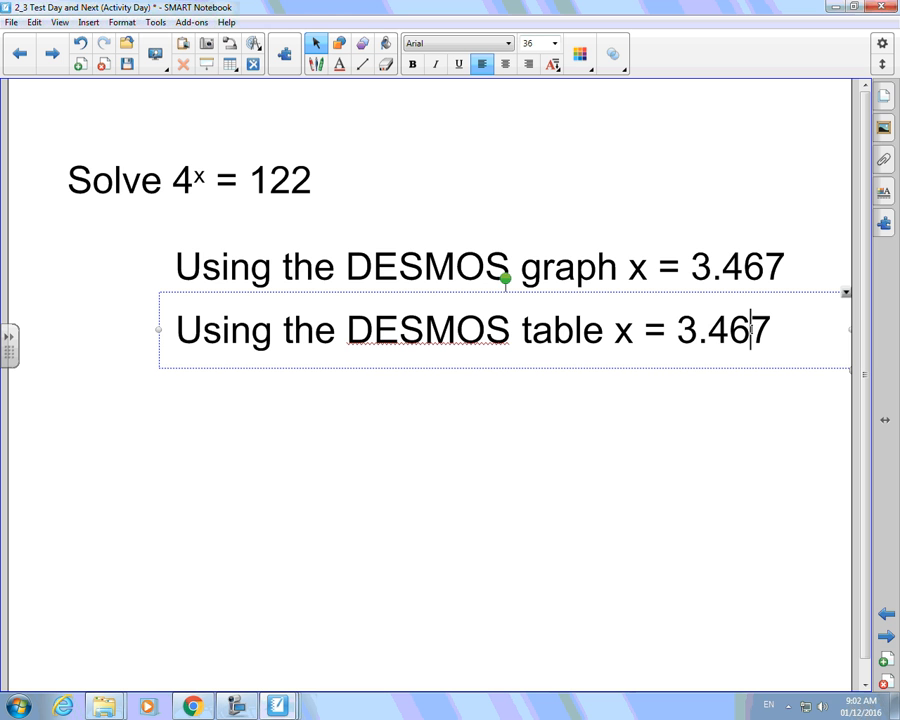
text(5)
key(Delete)
text(5)
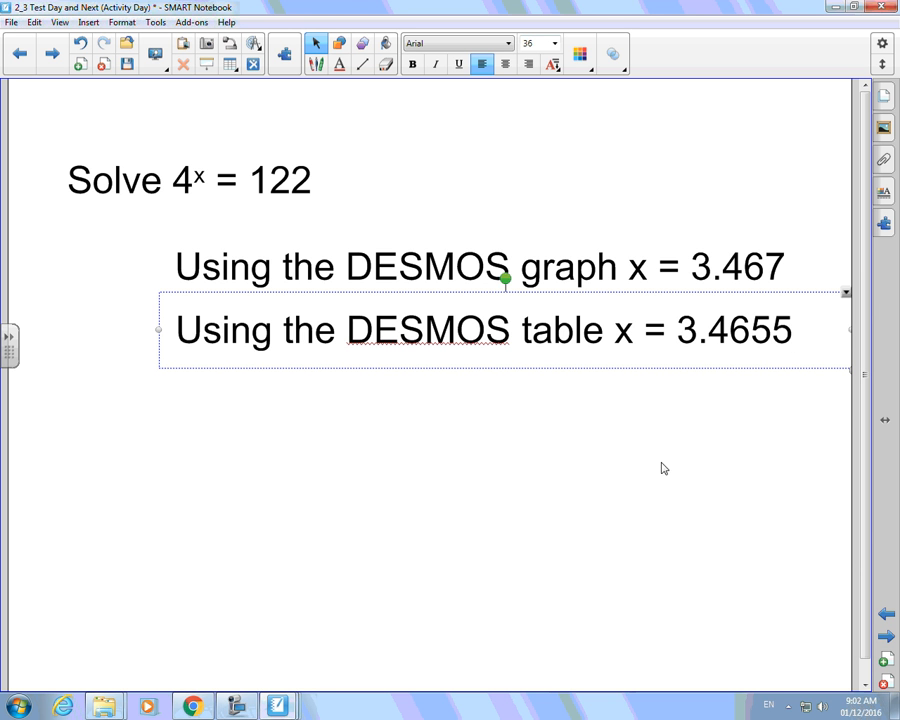
Switch to Desmos in Chrome and delete the table of values, glancing back at the SMART Notebook page
click(193, 706)
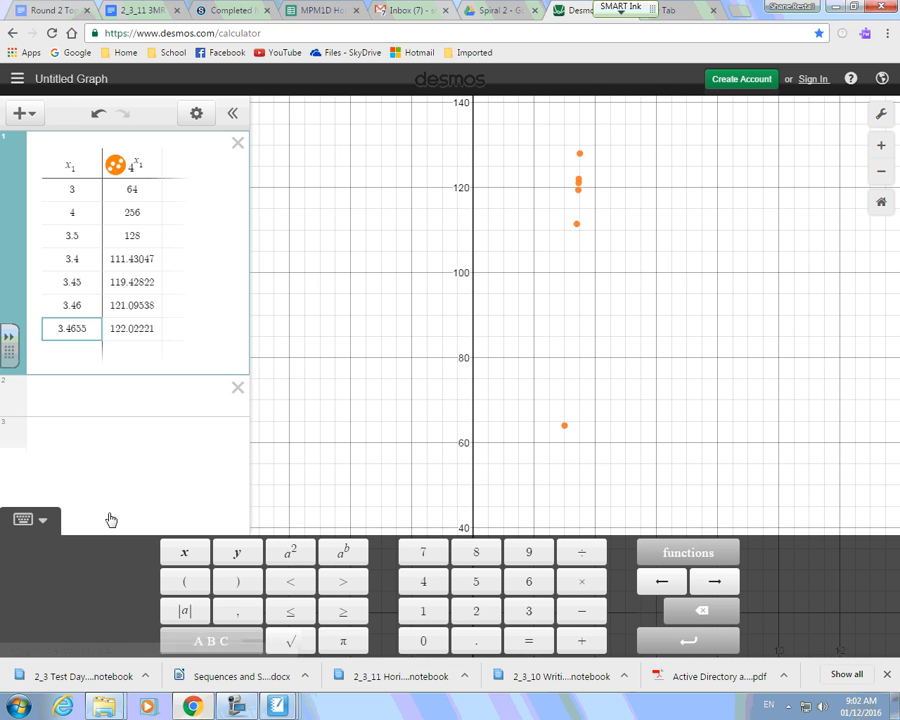
click(237, 144)
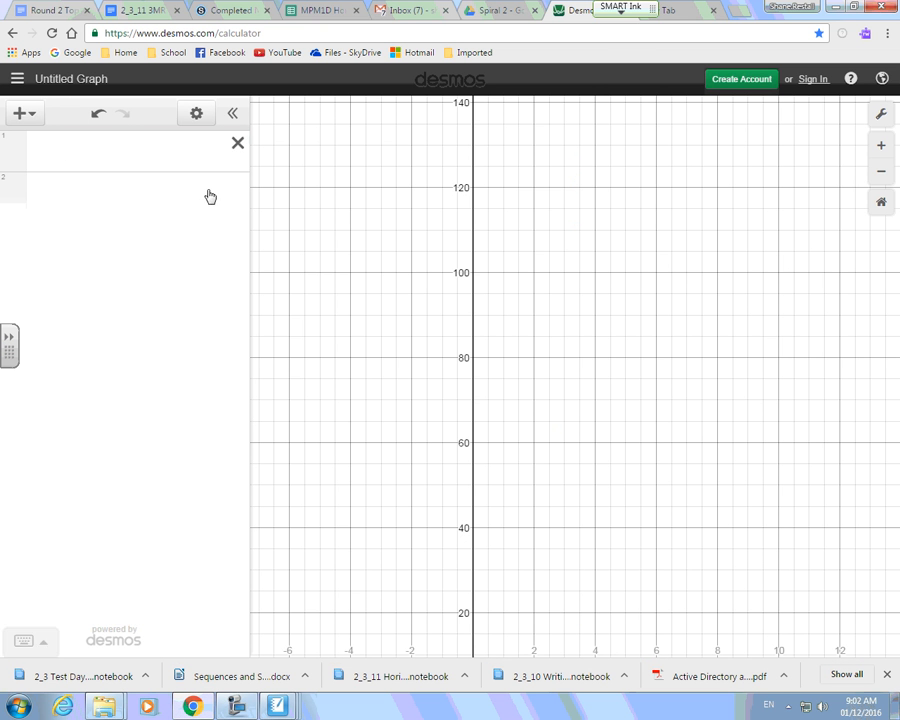
mouse_move(279, 700)
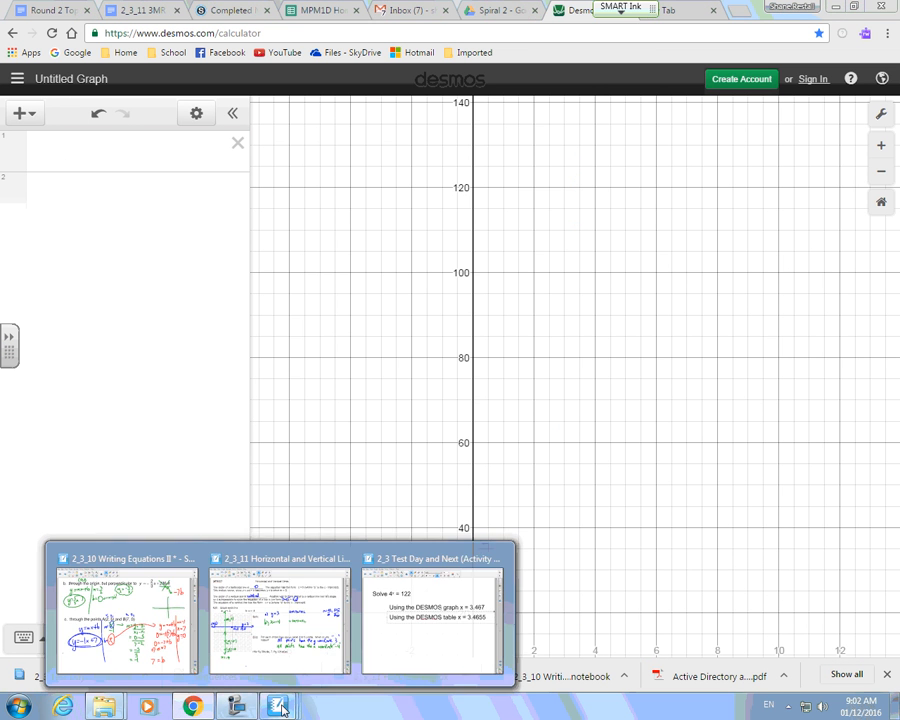
click(435, 610)
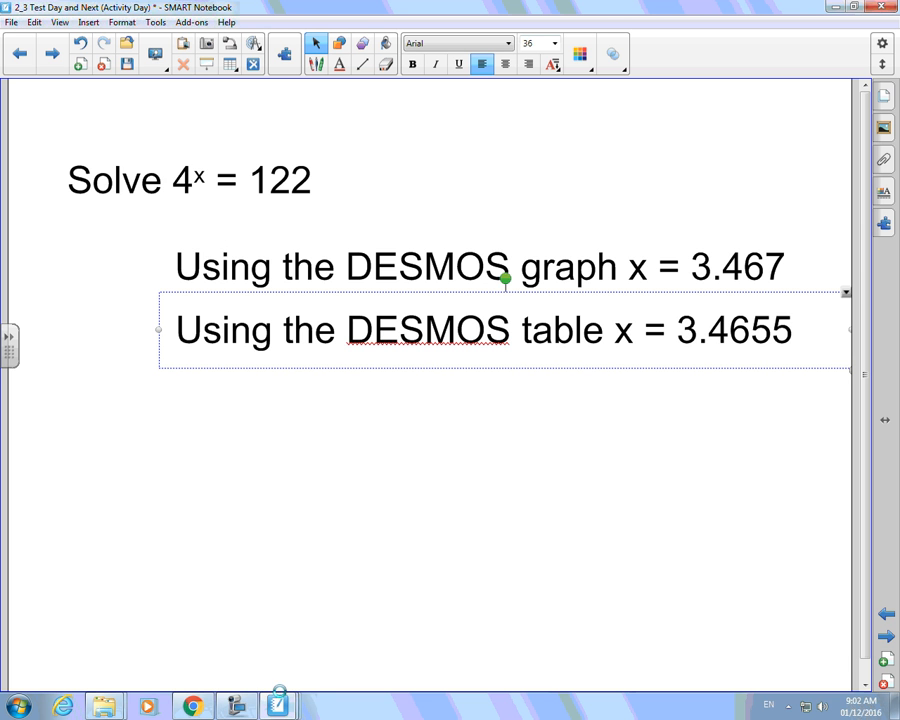
mouse_move(285, 708)
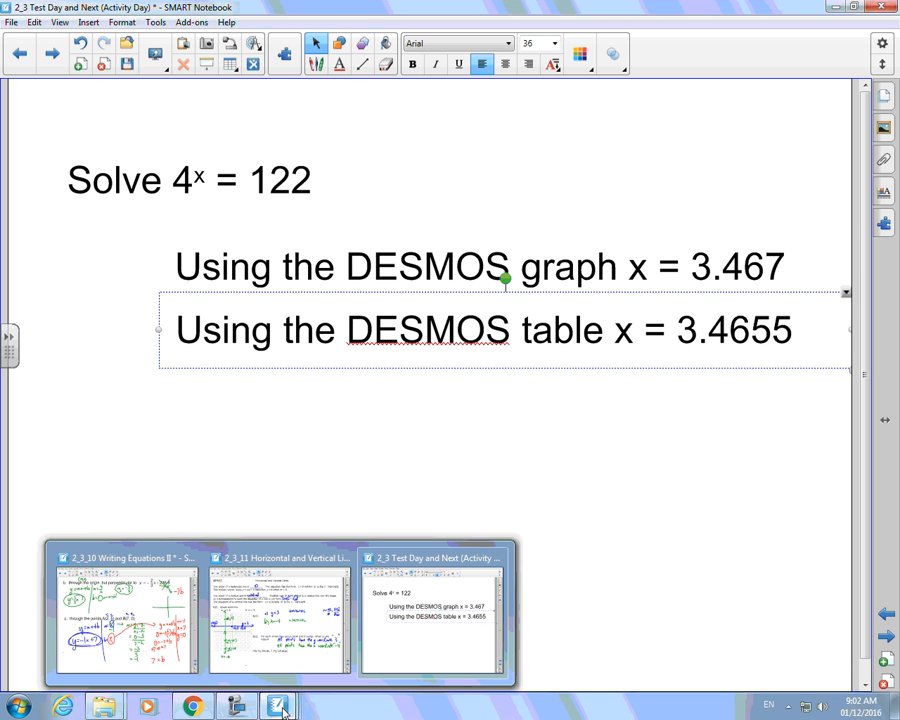
click(200, 700)
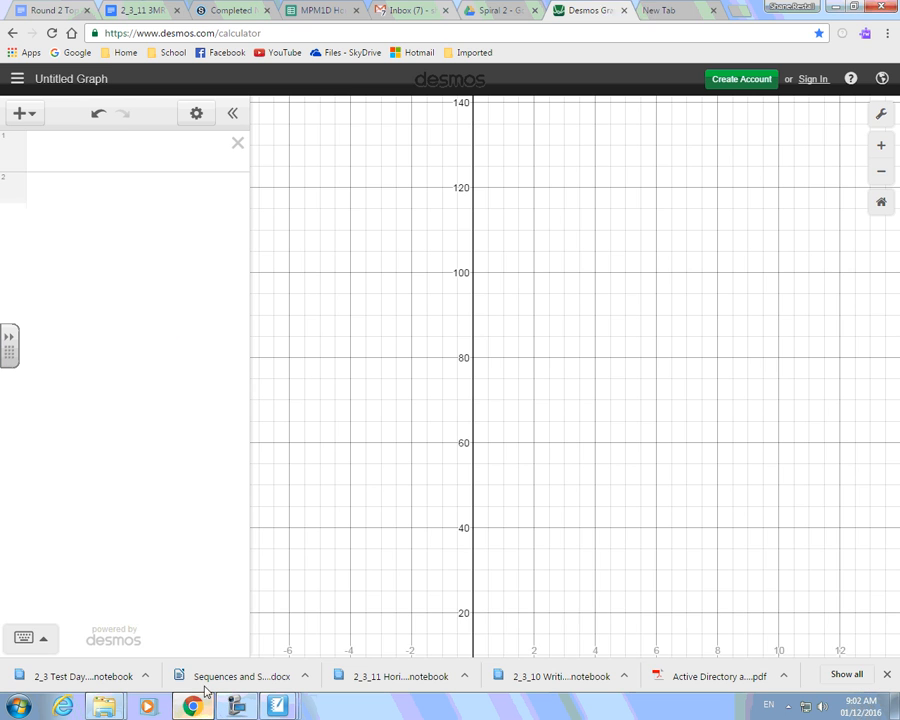
Graph y = 4^x and y = 122, and display the coordinates of their intersection point
click(143, 153)
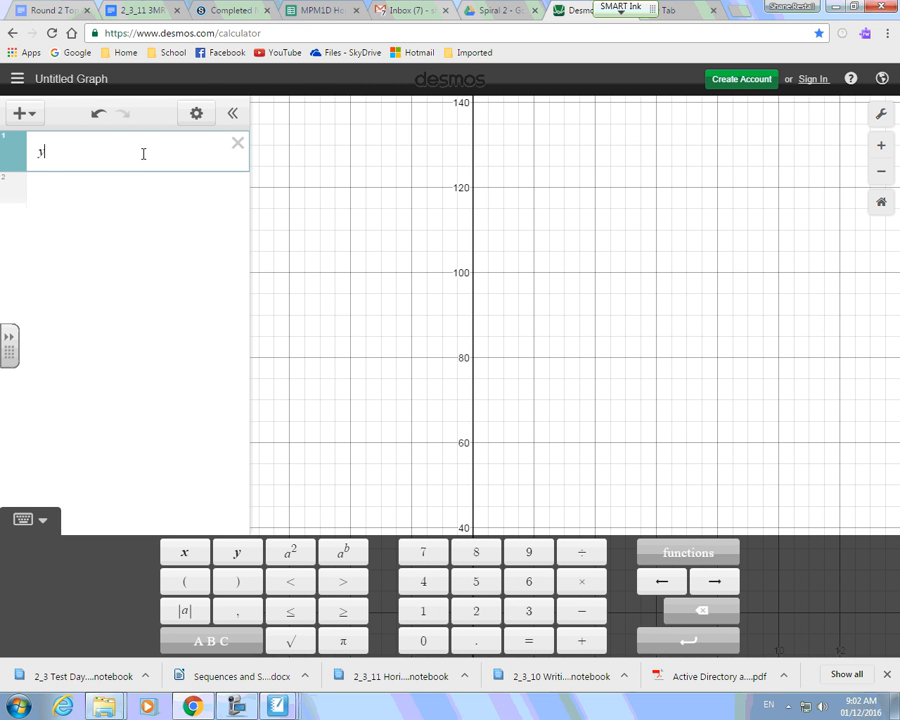
text(y=4^x)
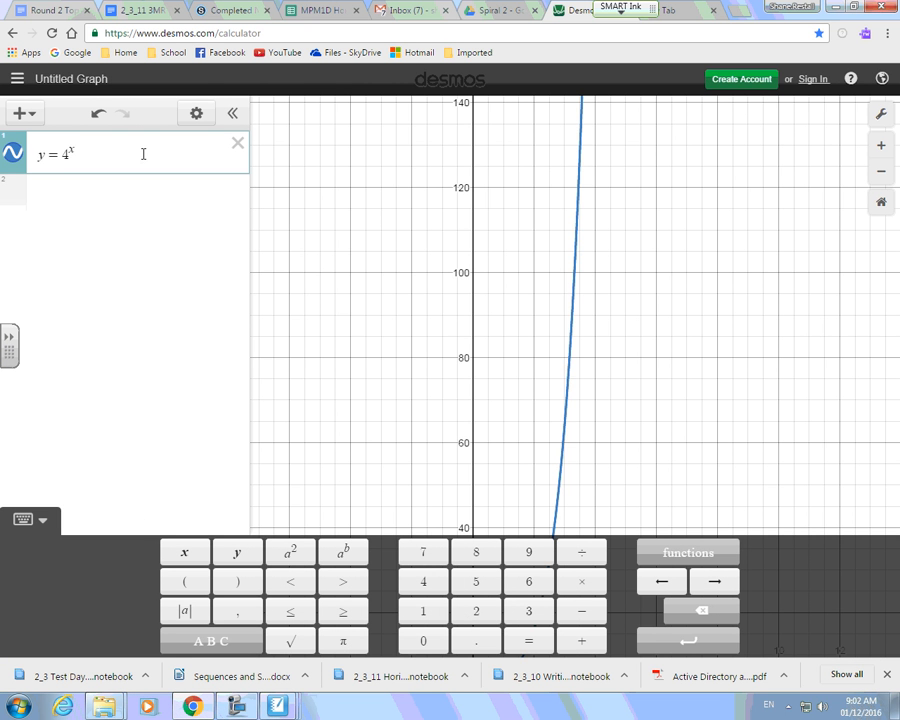
click(98, 201)
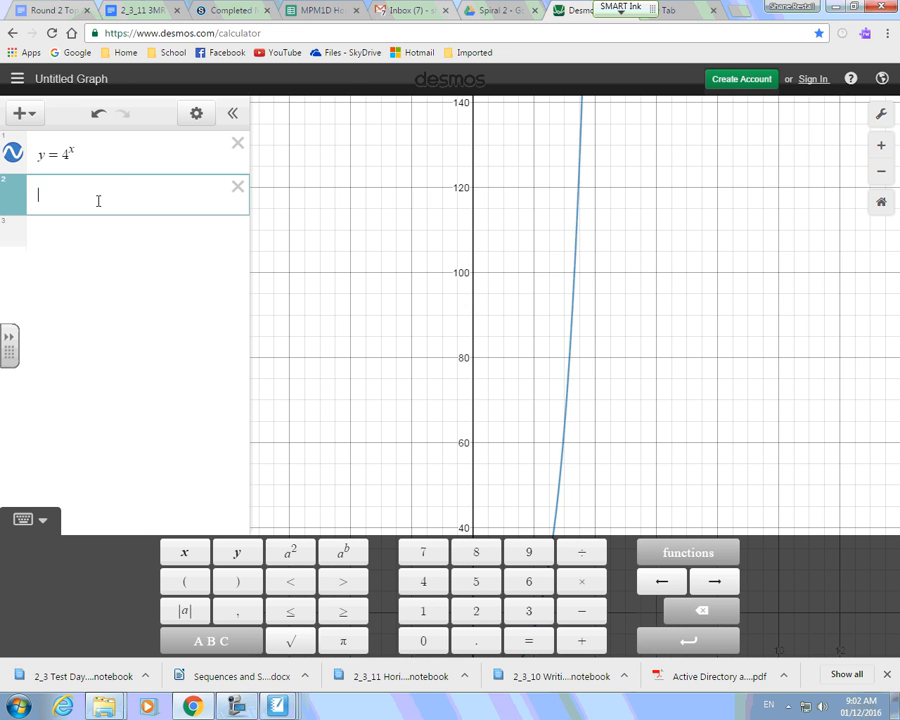
text(y = 122)
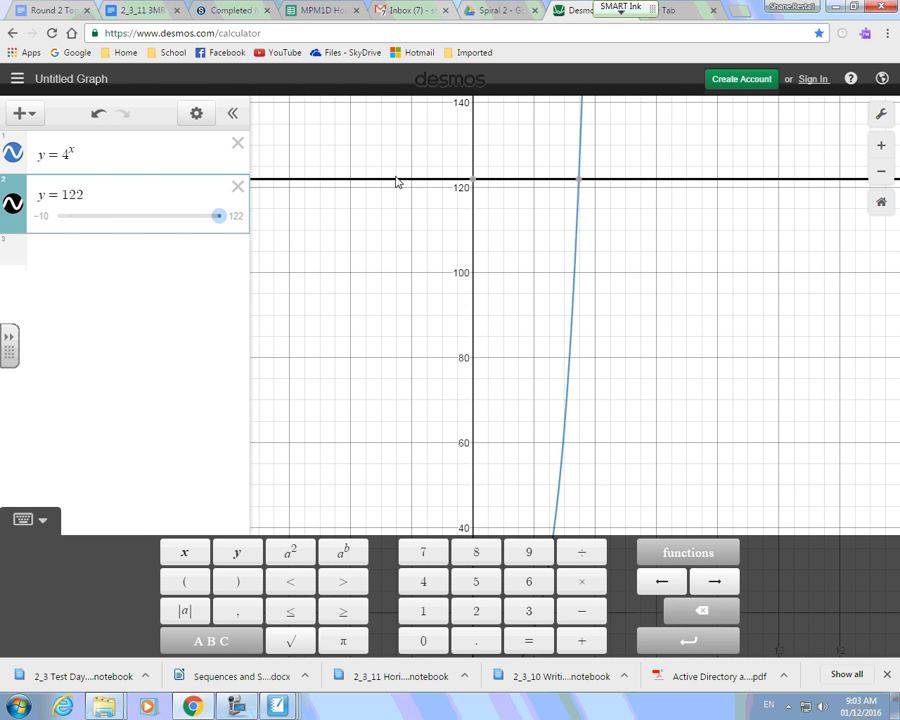
mouse_move(581, 187)
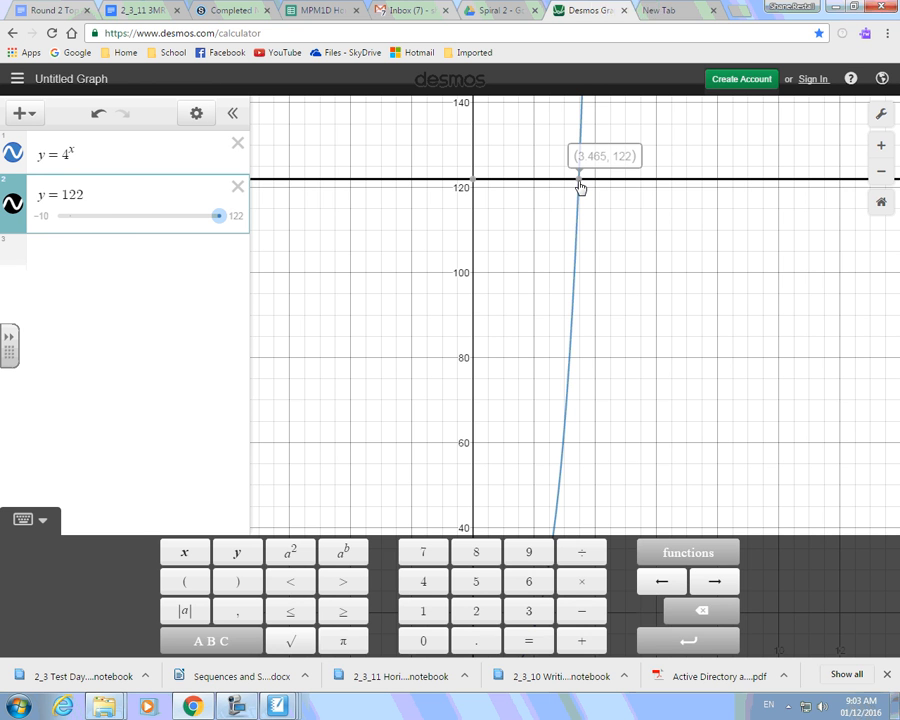
click(580, 182)
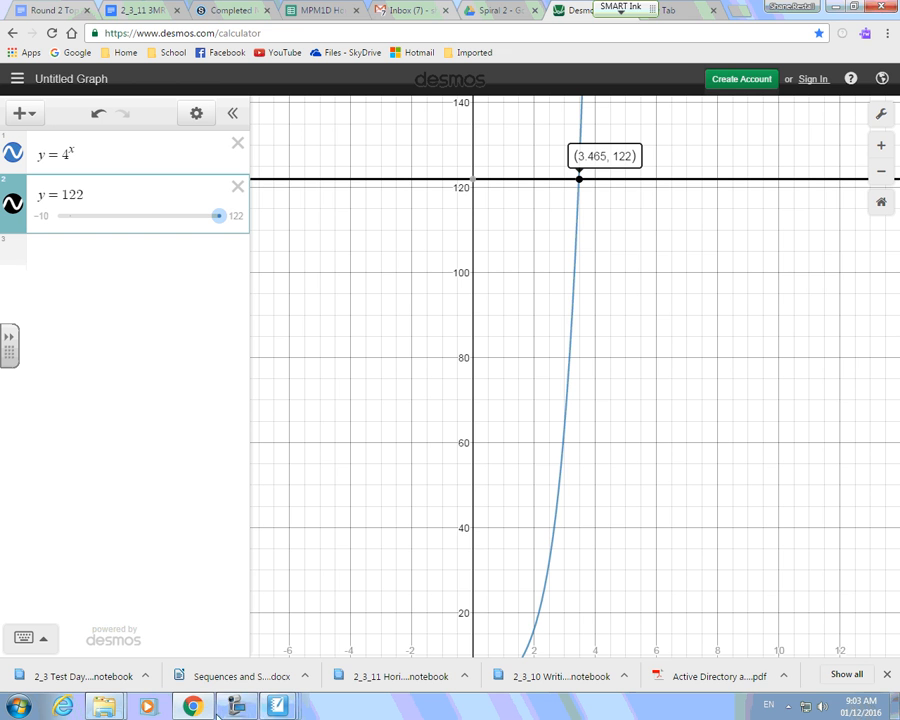
Switch back to the 2_3 Test Day and Next file in SMART Notebook
mouse_move(279, 706)
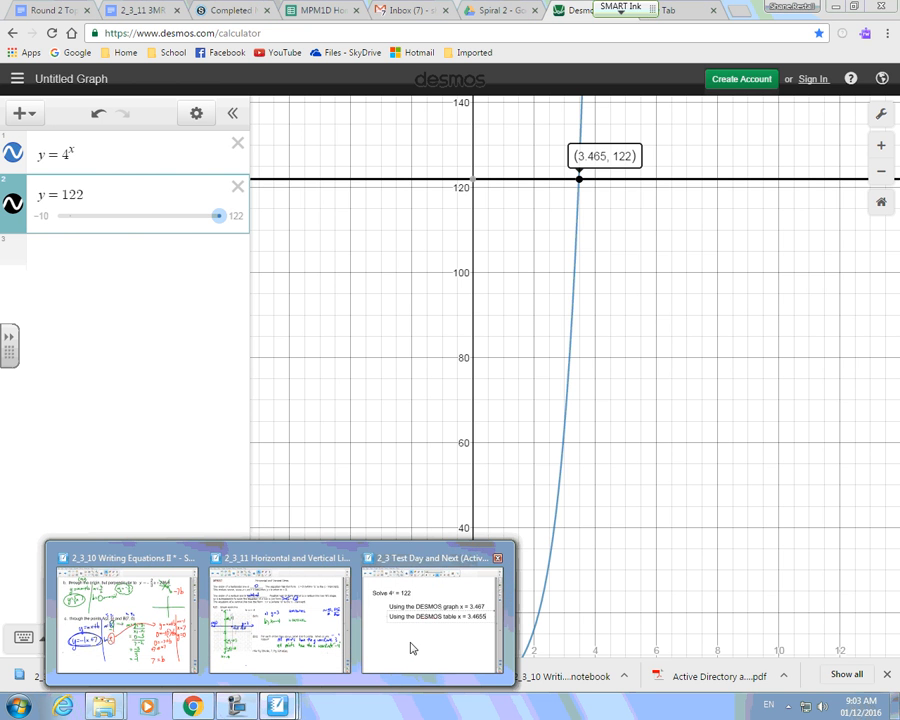
click(418, 677)
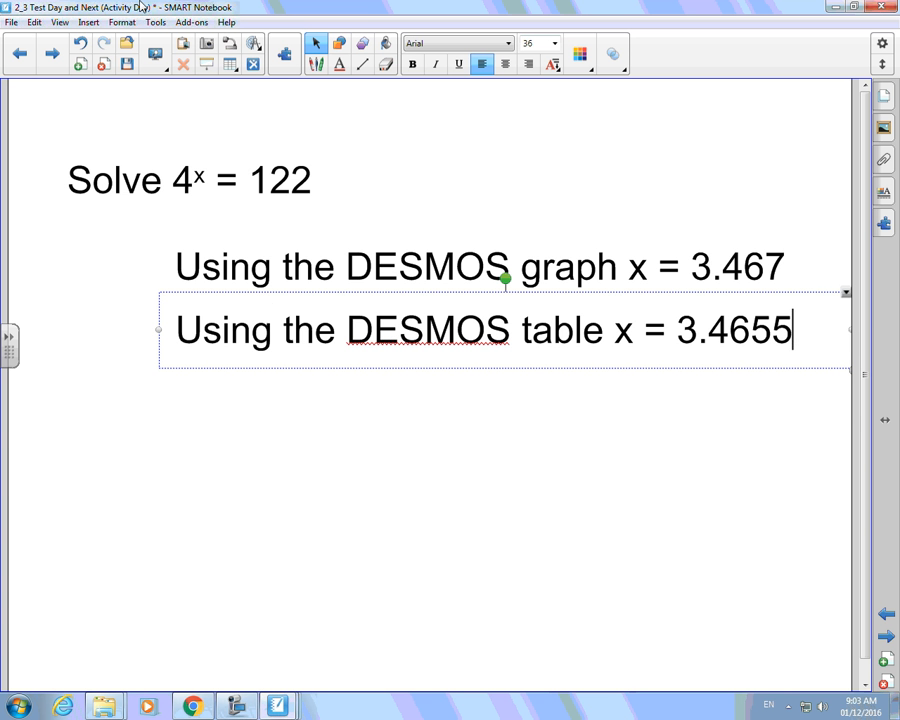